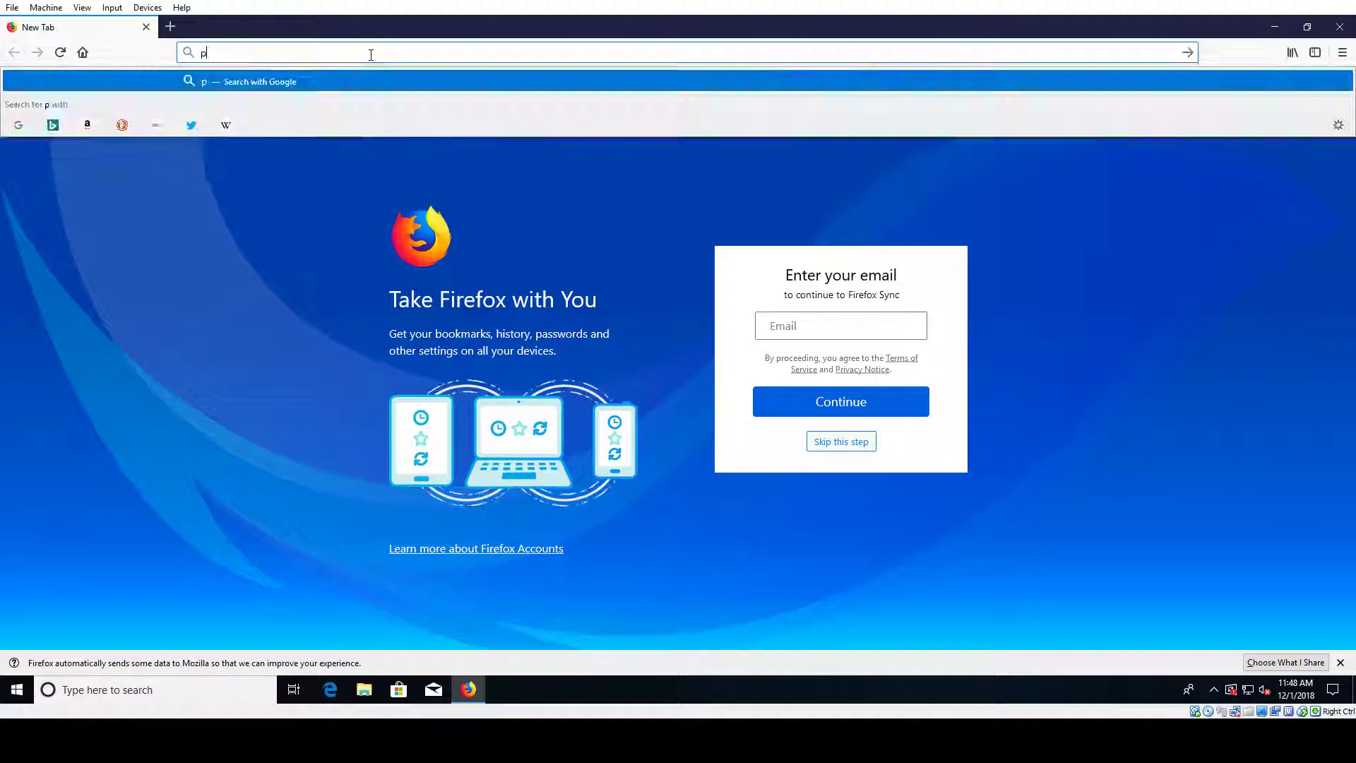
Step: Load python.org in Firefox
type("on.org")
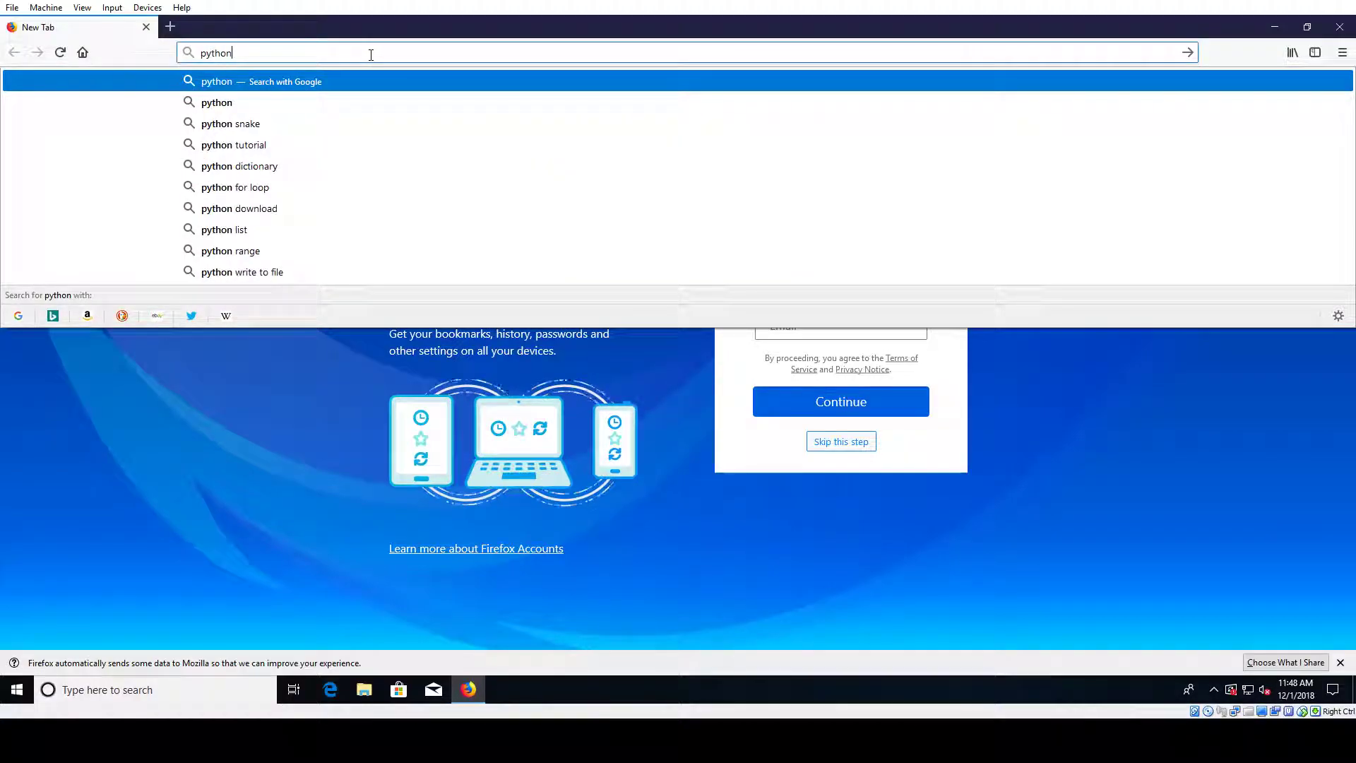
key("Return")
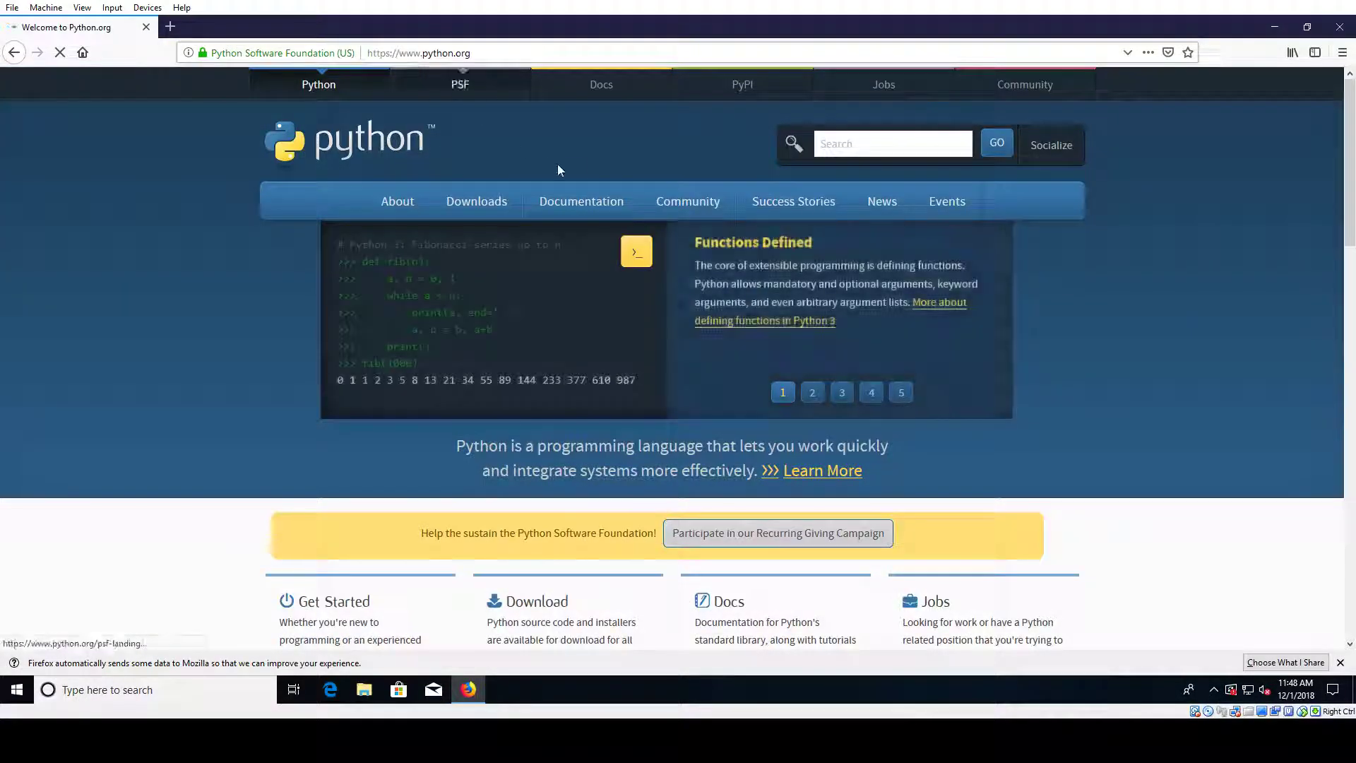
mouse_move(815, 194)
scroll(815, 194, "down", 1)
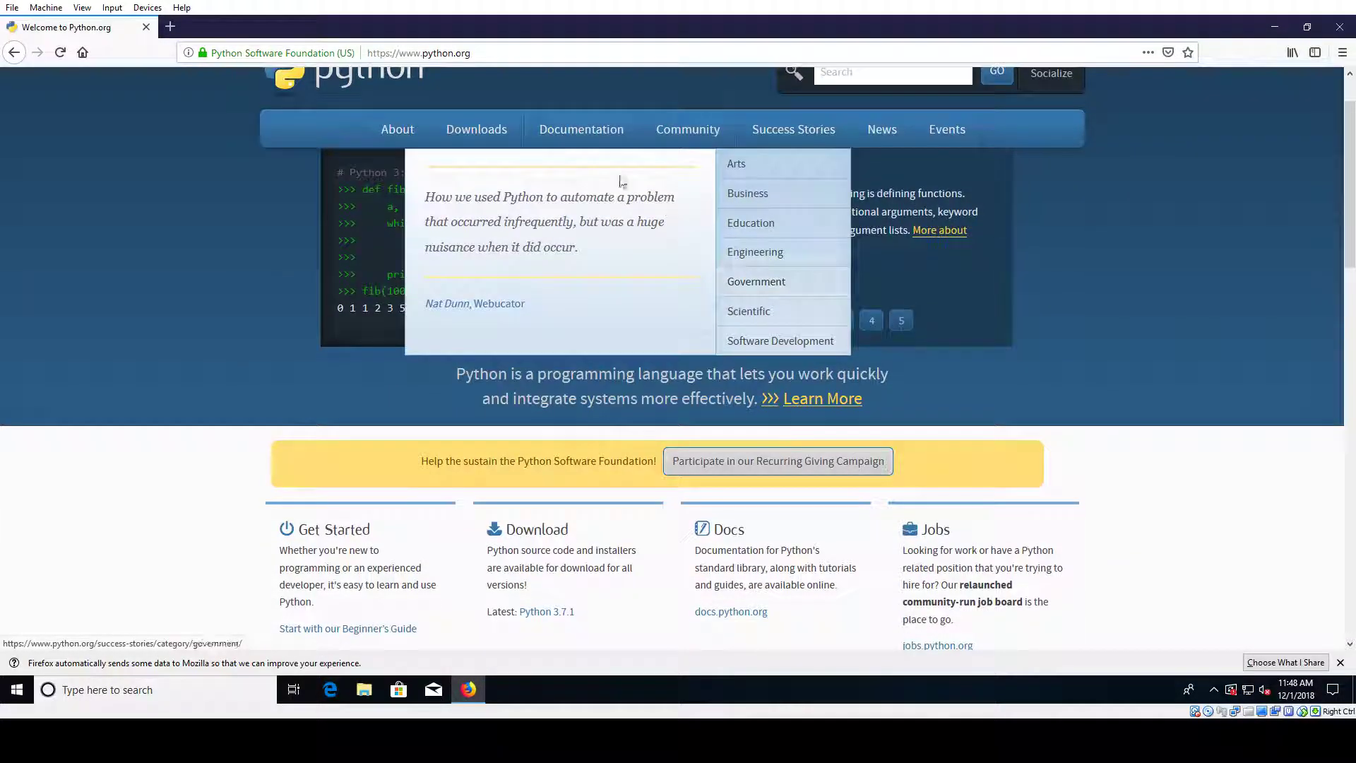
Step: Download and save the Python 3.7.1 Windows installer, then launch it
mouse_move(485, 130)
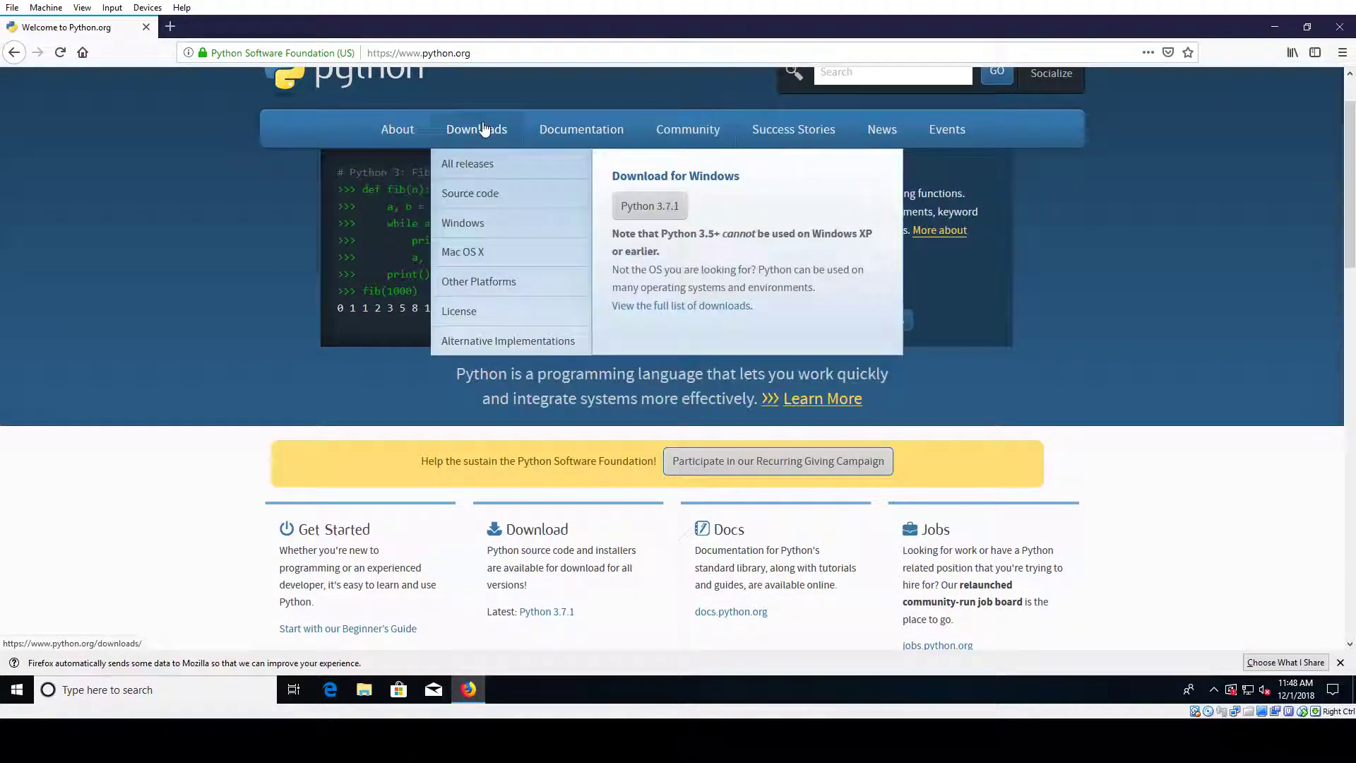
left_click(659, 212)
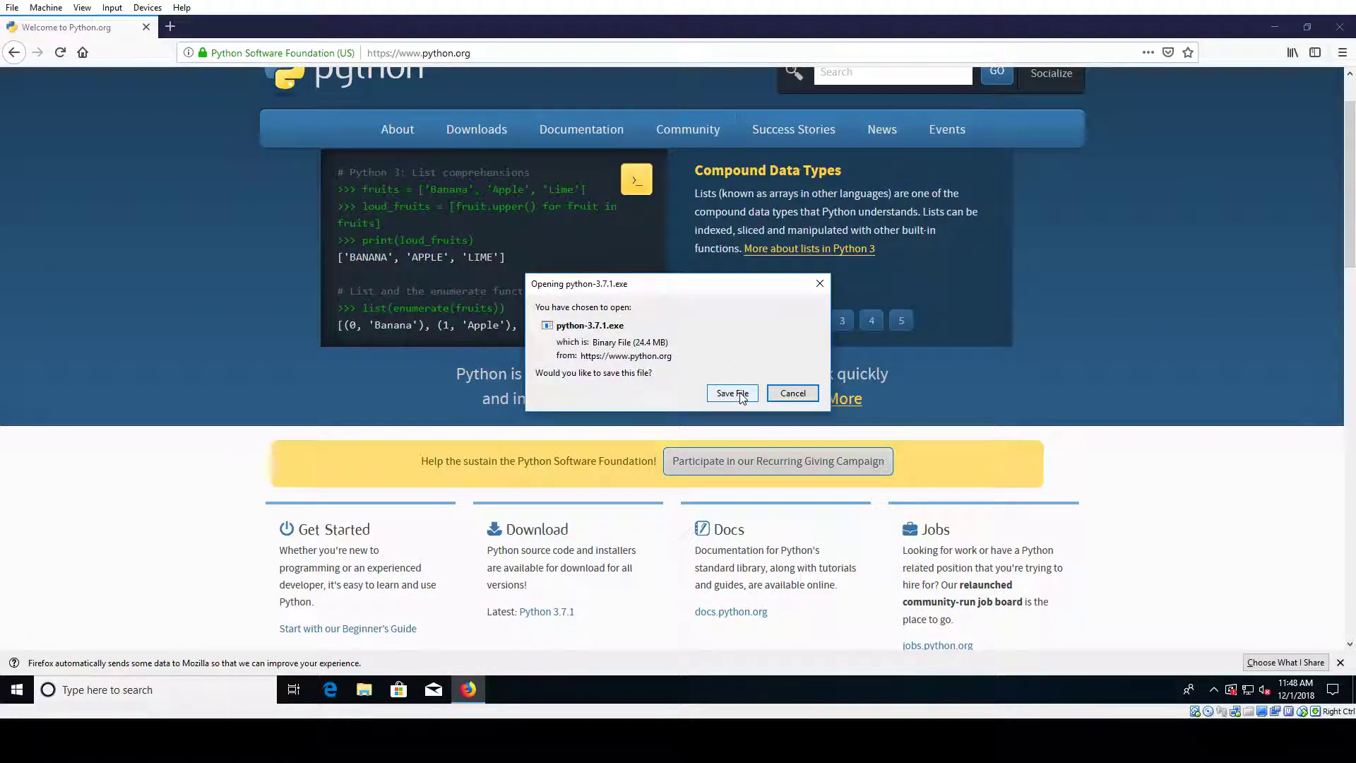
left_click(733, 393)
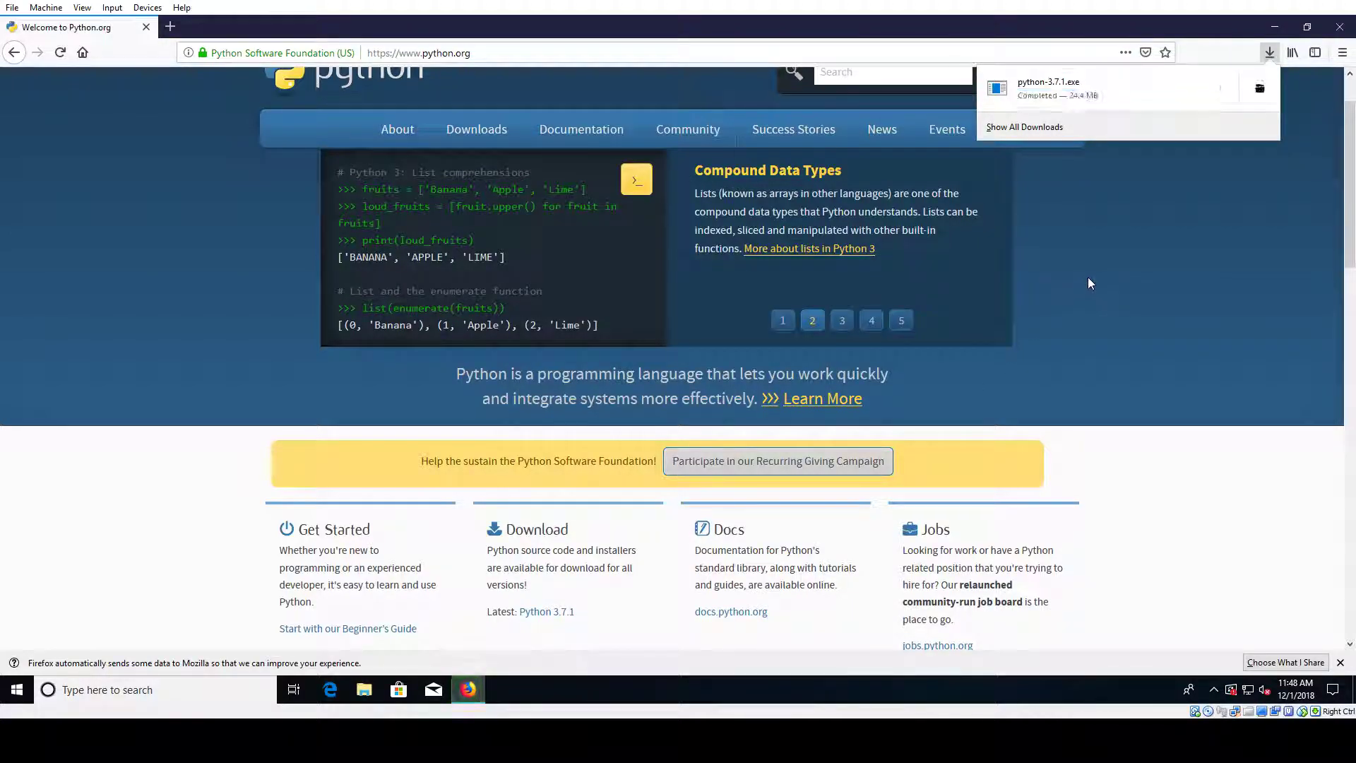
left_click(1087, 89)
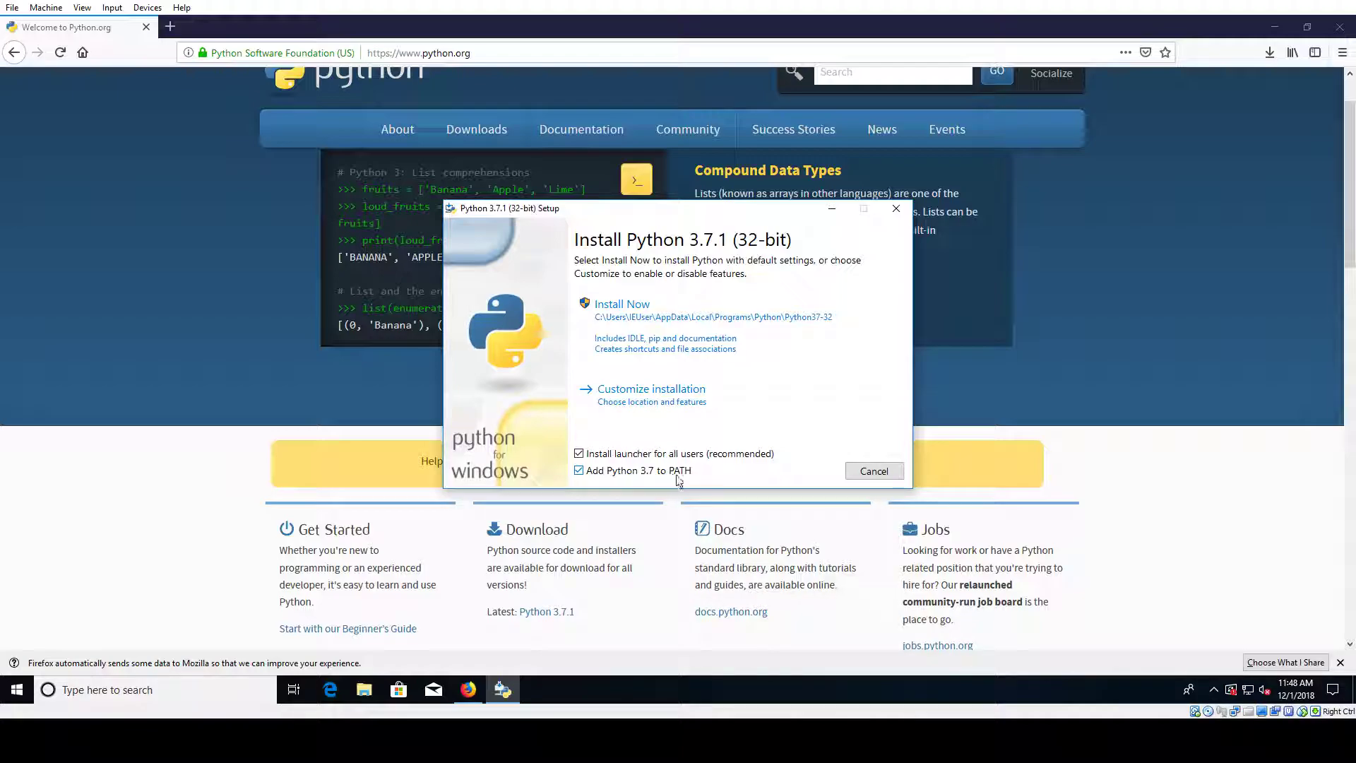
Step: Install Python 3.7.1 with default settings, approving the UAC prompt, and close setup when it succeeds
left_click(661, 306)
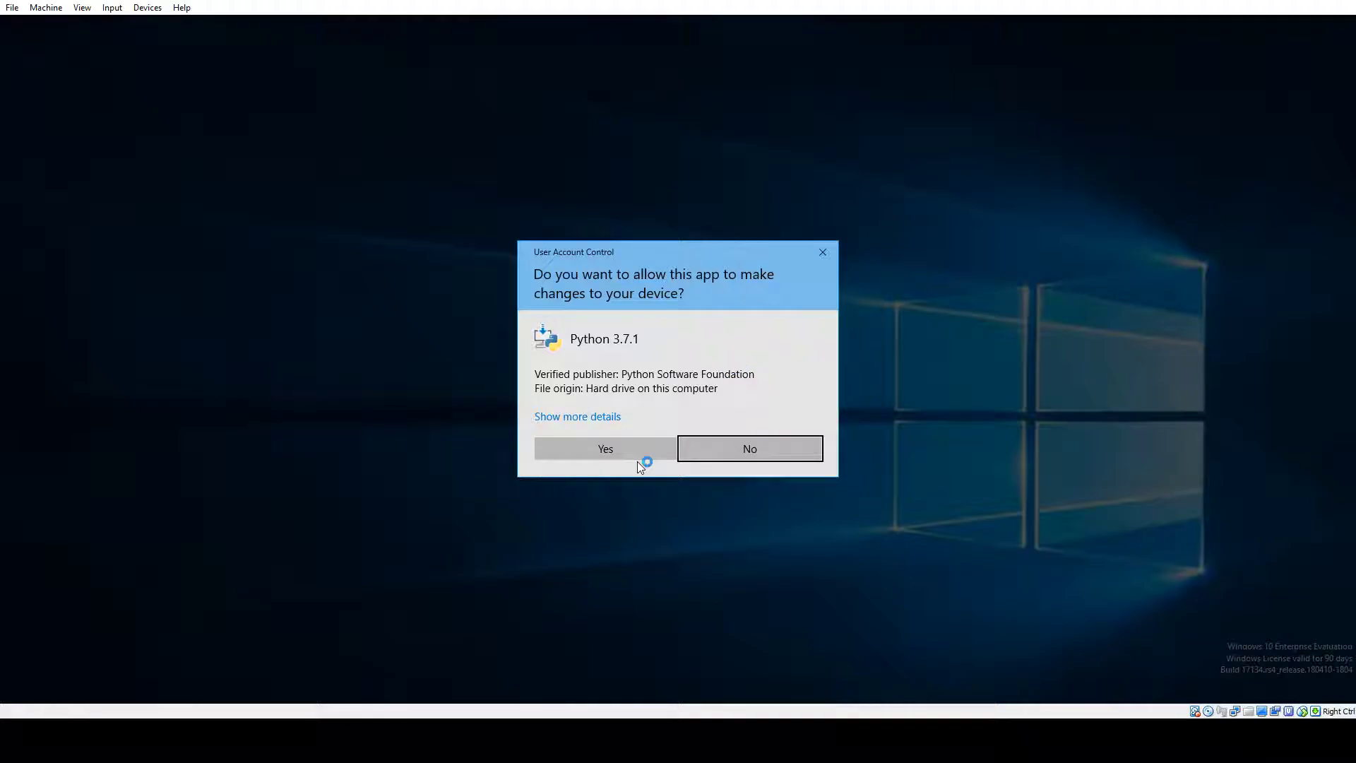
left_click(654, 456)
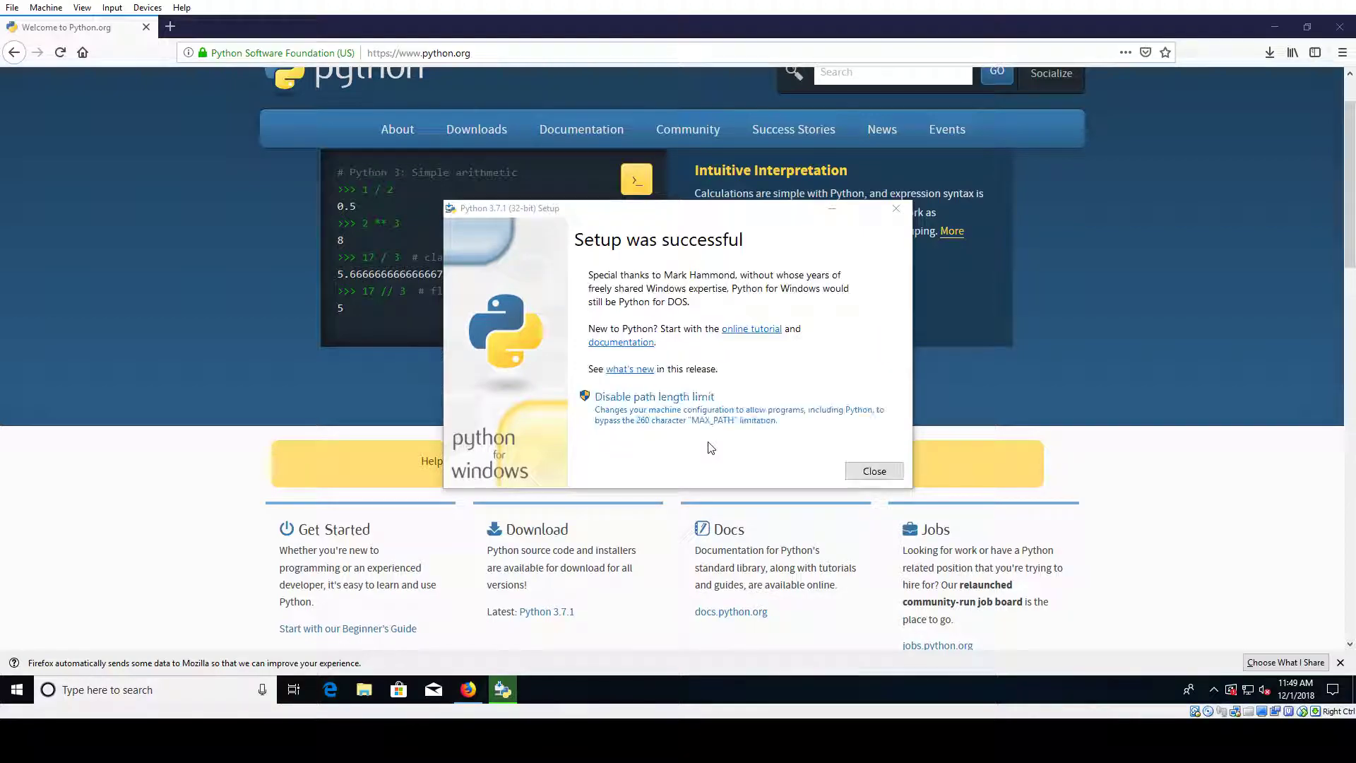
left_click(875, 471)
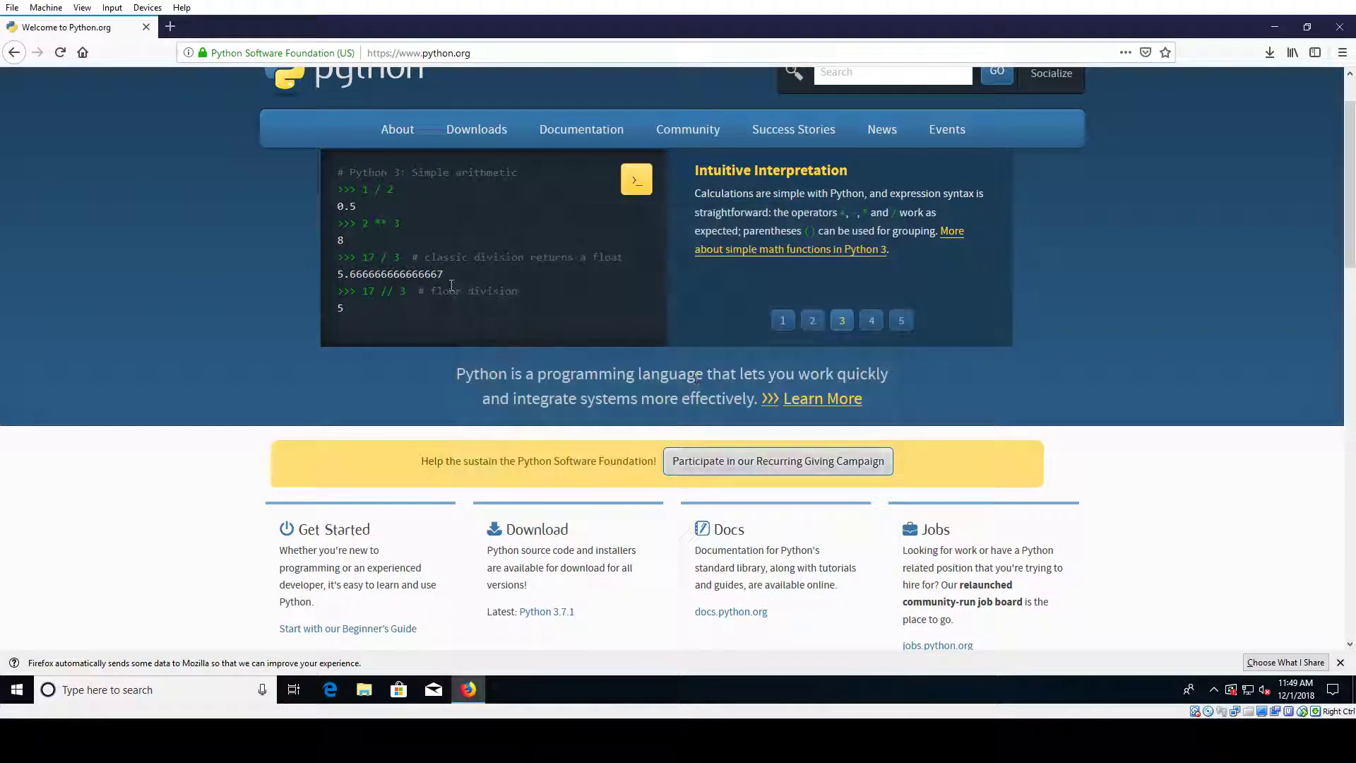
Step: Search the web for pycharm and open the official JetBrains PyCharm page
left_click(452, 53)
mouse_move(501, 138)
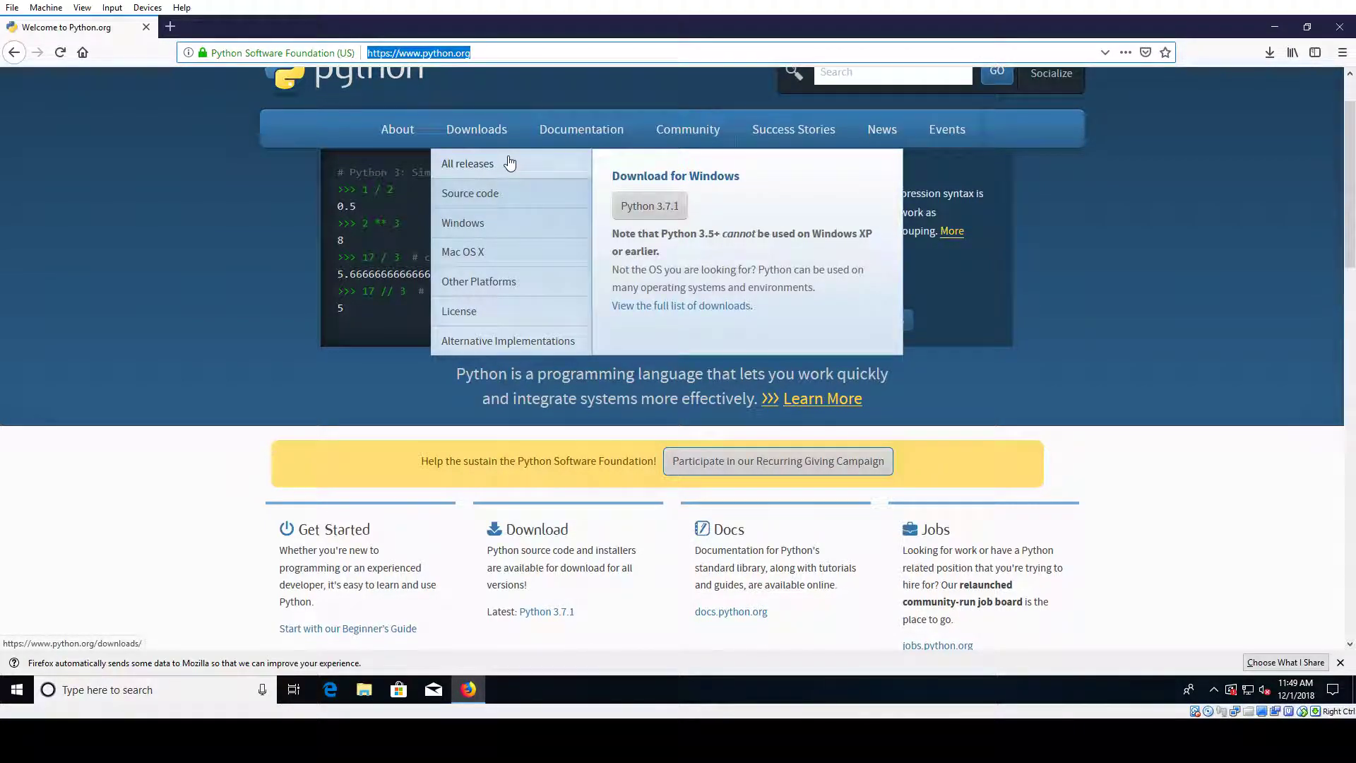
type("chy")
key("BackSpace")
key("BackSpace")
key("BackSpace")
type("pycharm")
key("Return")
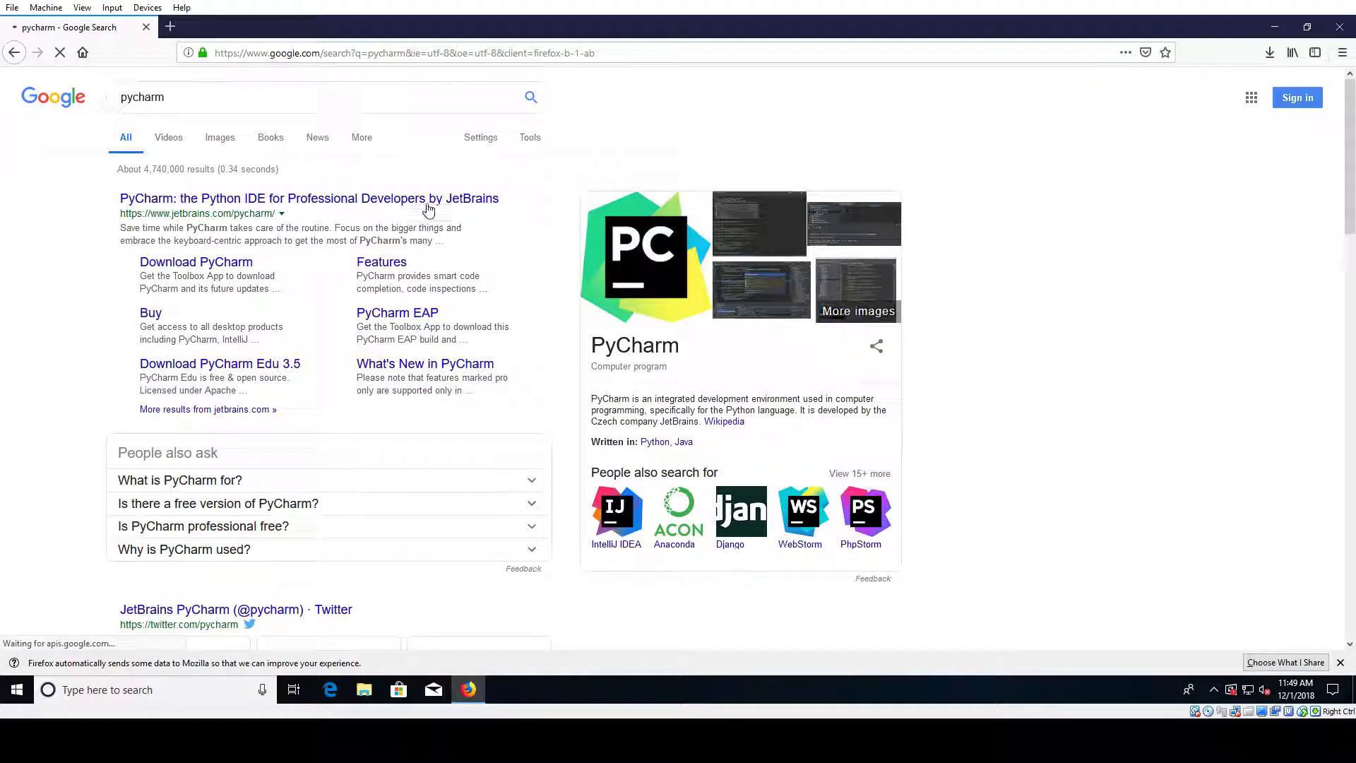
left_click(427, 201)
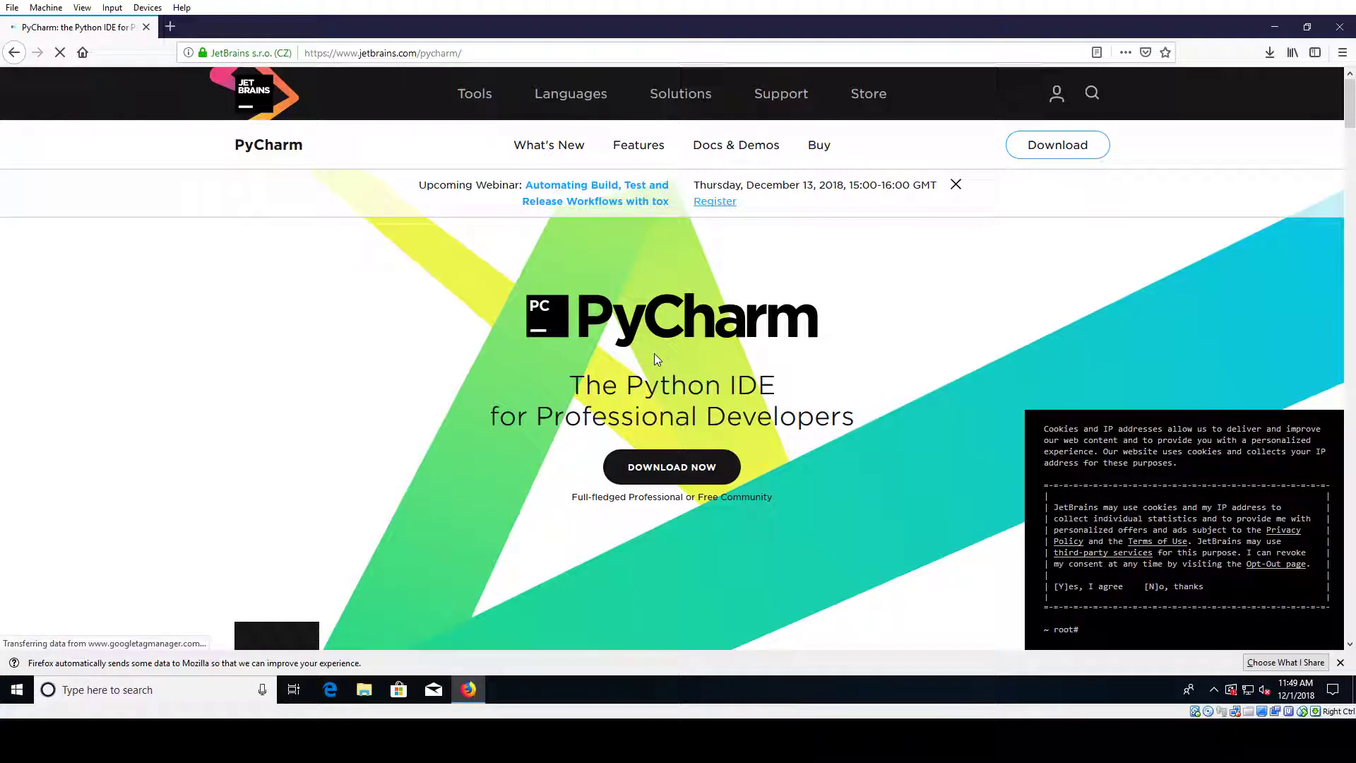
Step: Download and save the PyCharm Community 2018.3 installer, then launch it from the downloads list
left_click(656, 468)
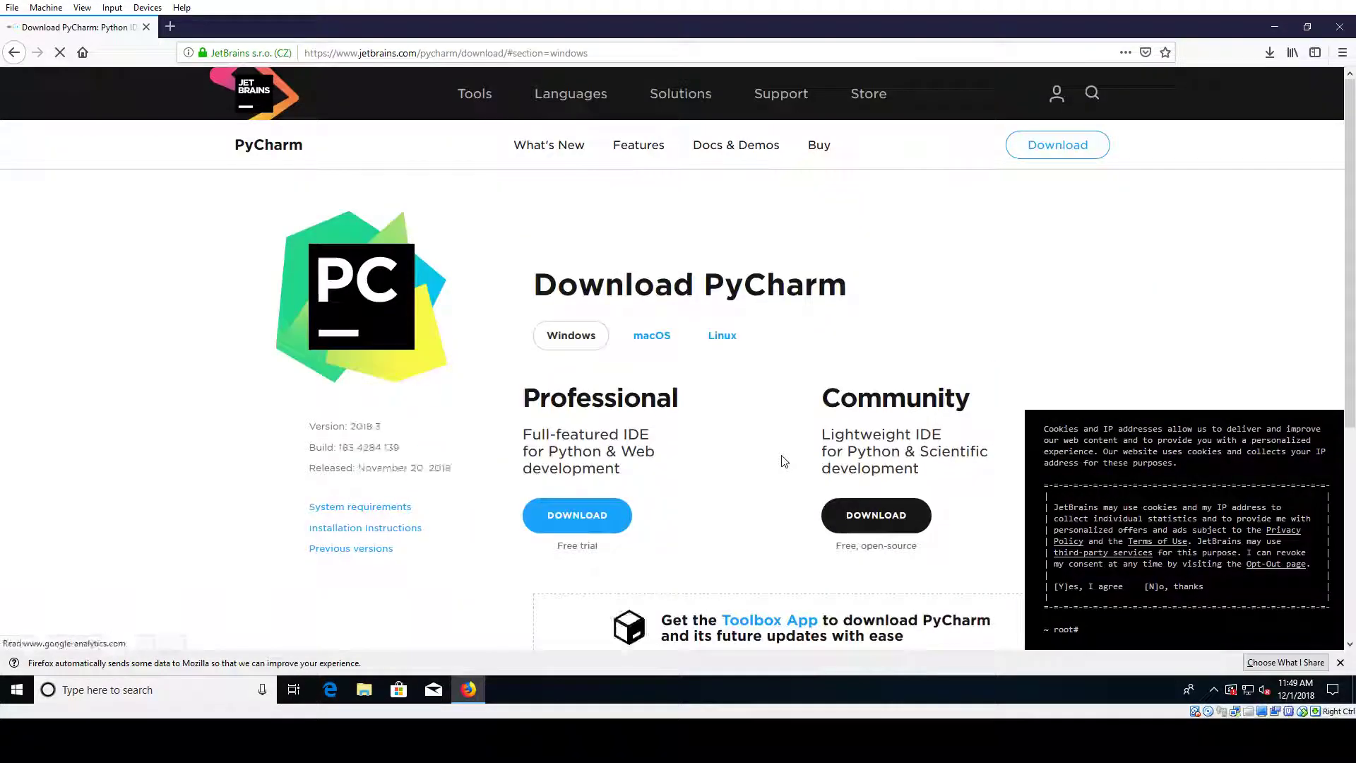
left_click_drag(819, 253, 955, 254)
left_click(859, 361)
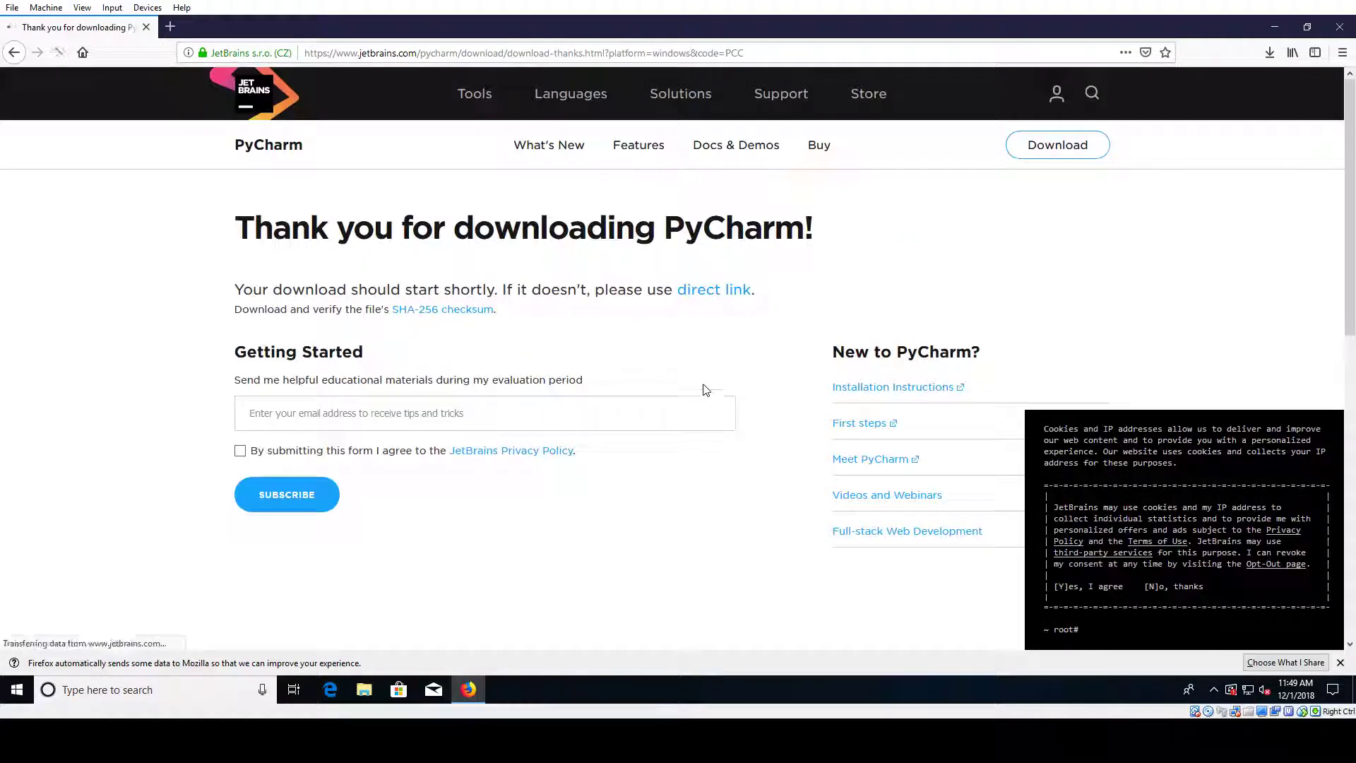
left_click(728, 394)
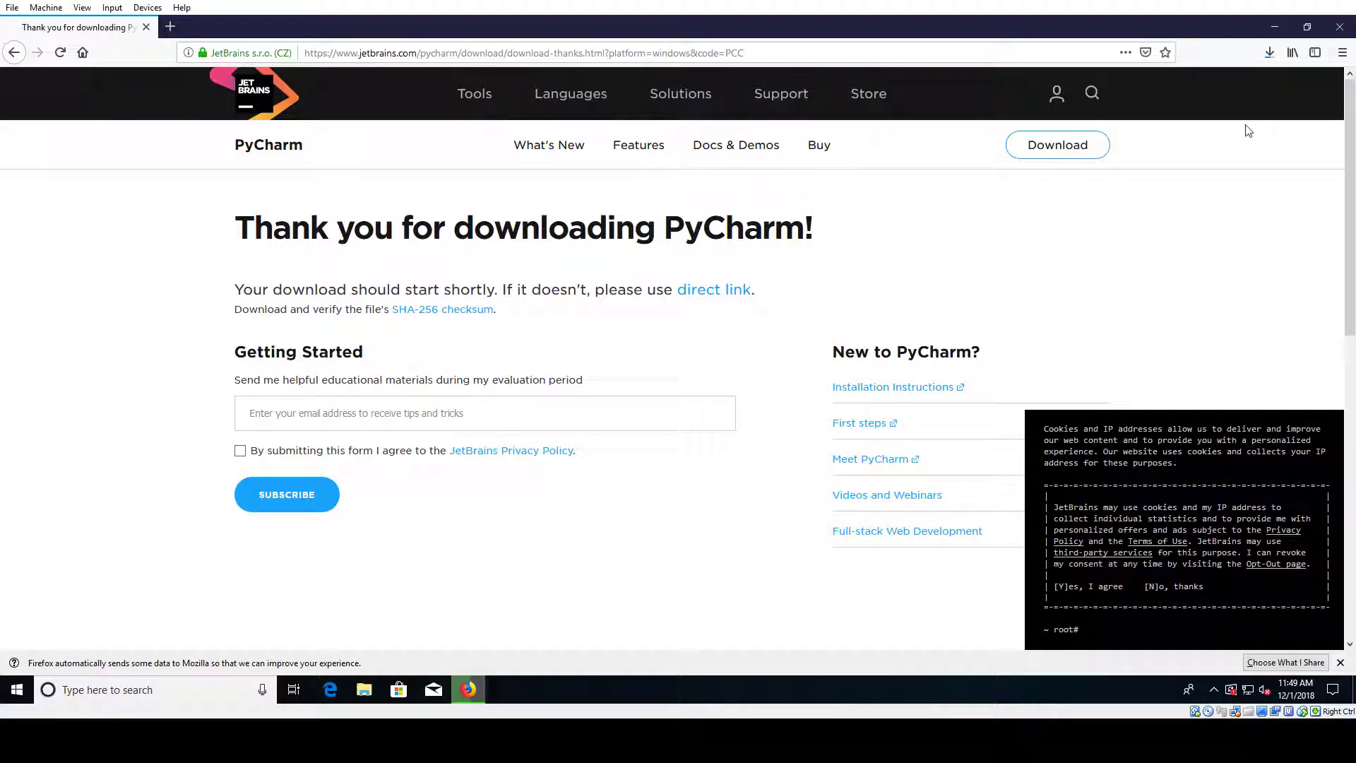
left_click(1269, 53)
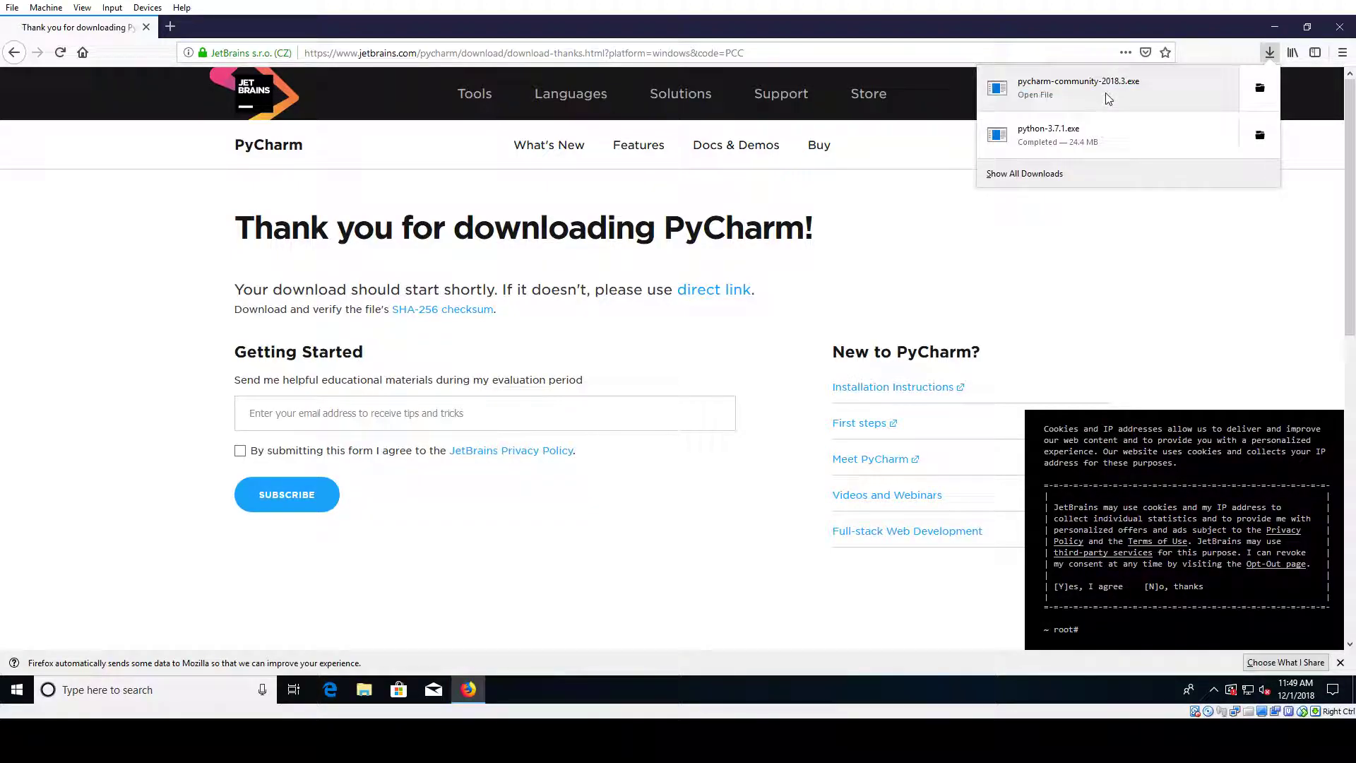
left_click(1107, 95)
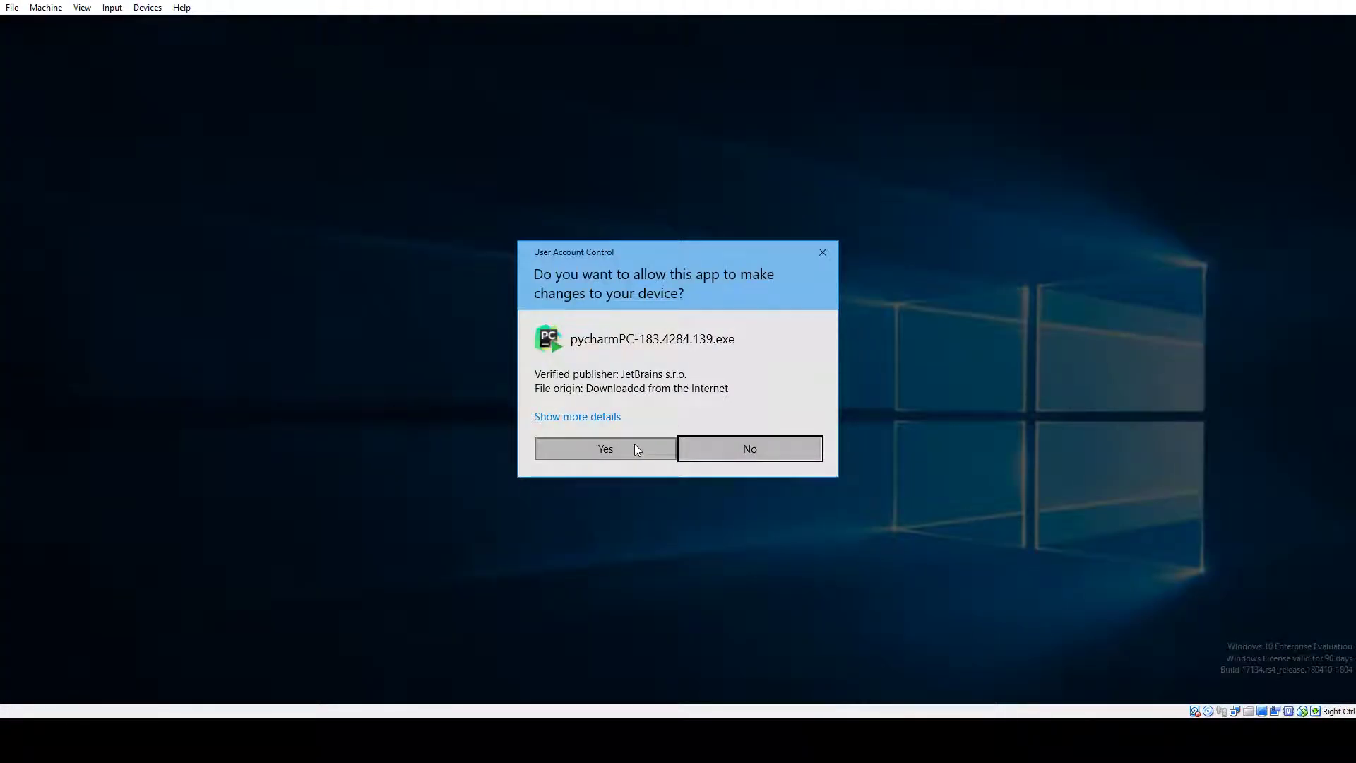
Step: Allow the PyCharm installer to run and review the default destination folder path
left_click(636, 448)
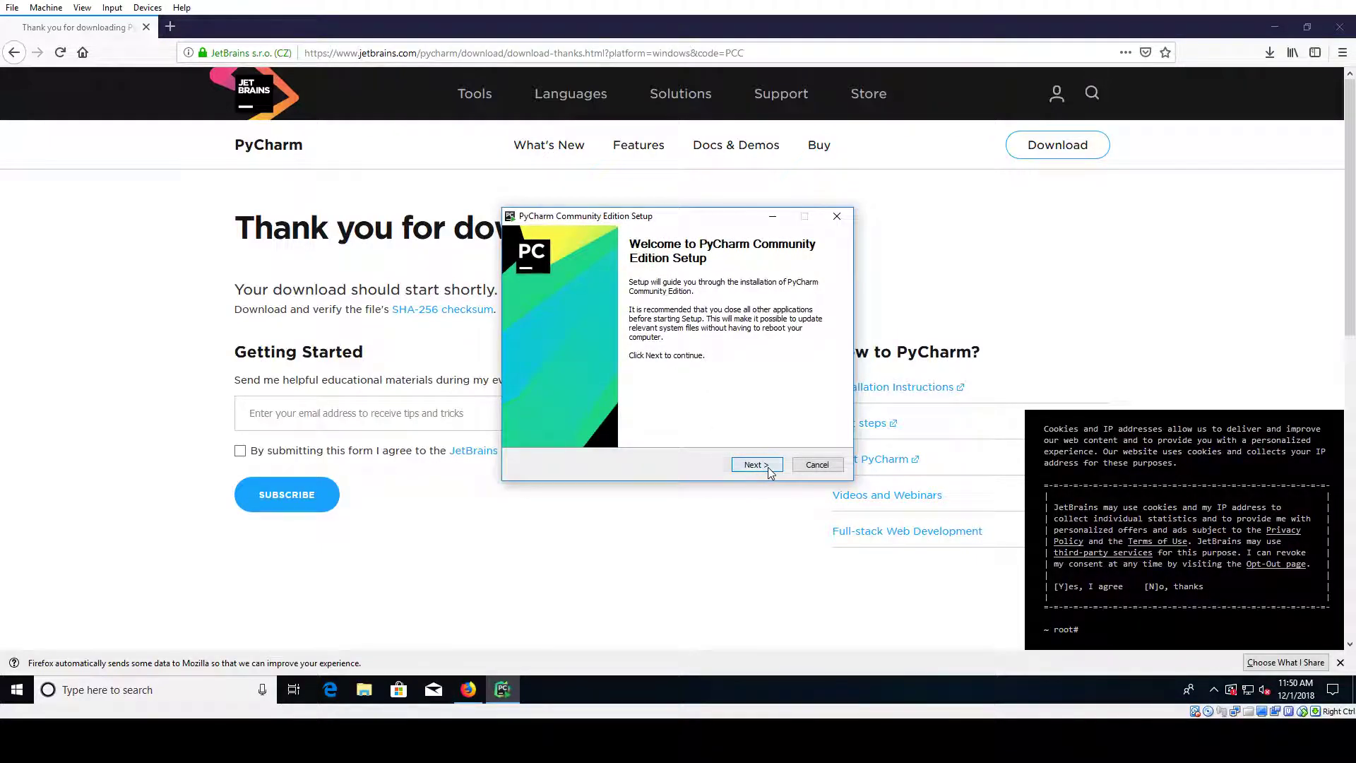
left_click(769, 468)
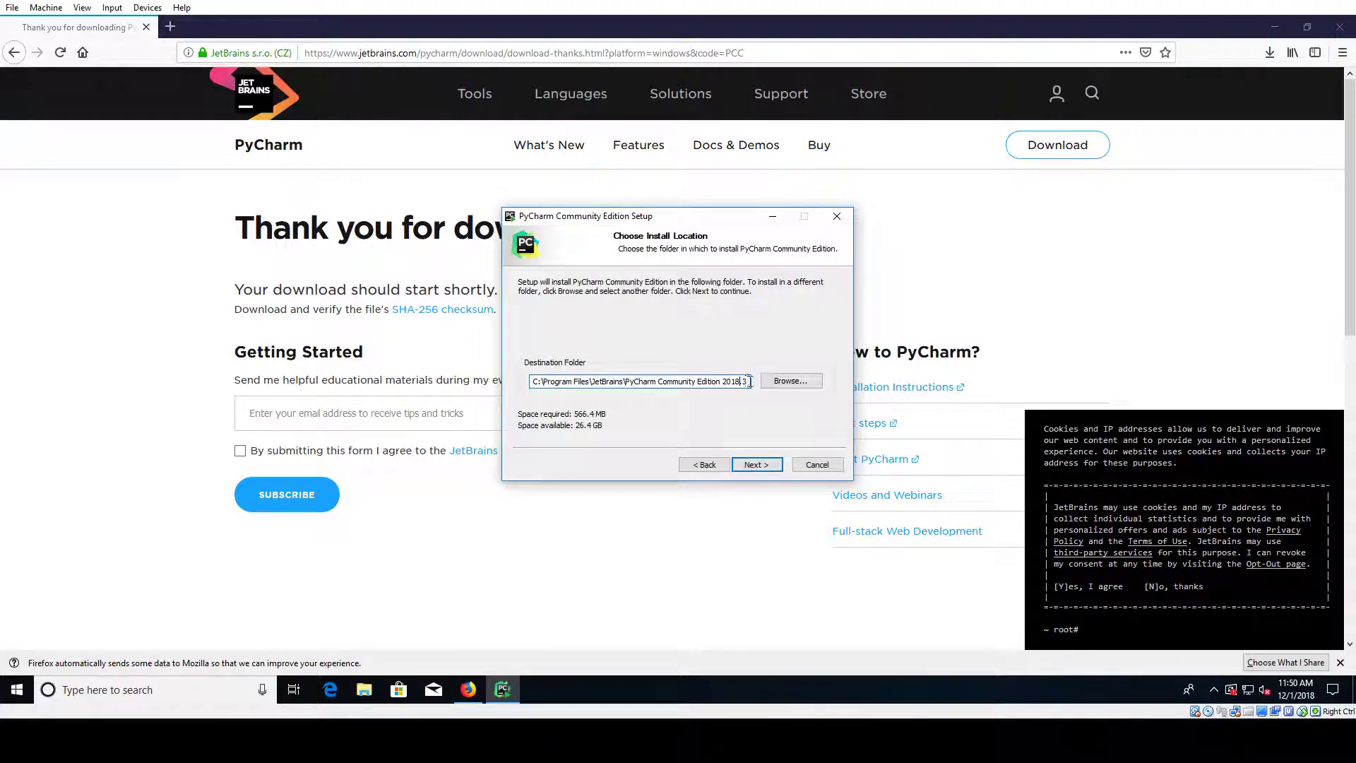
left_click(552, 381)
left_click_drag(568, 379, 740, 380)
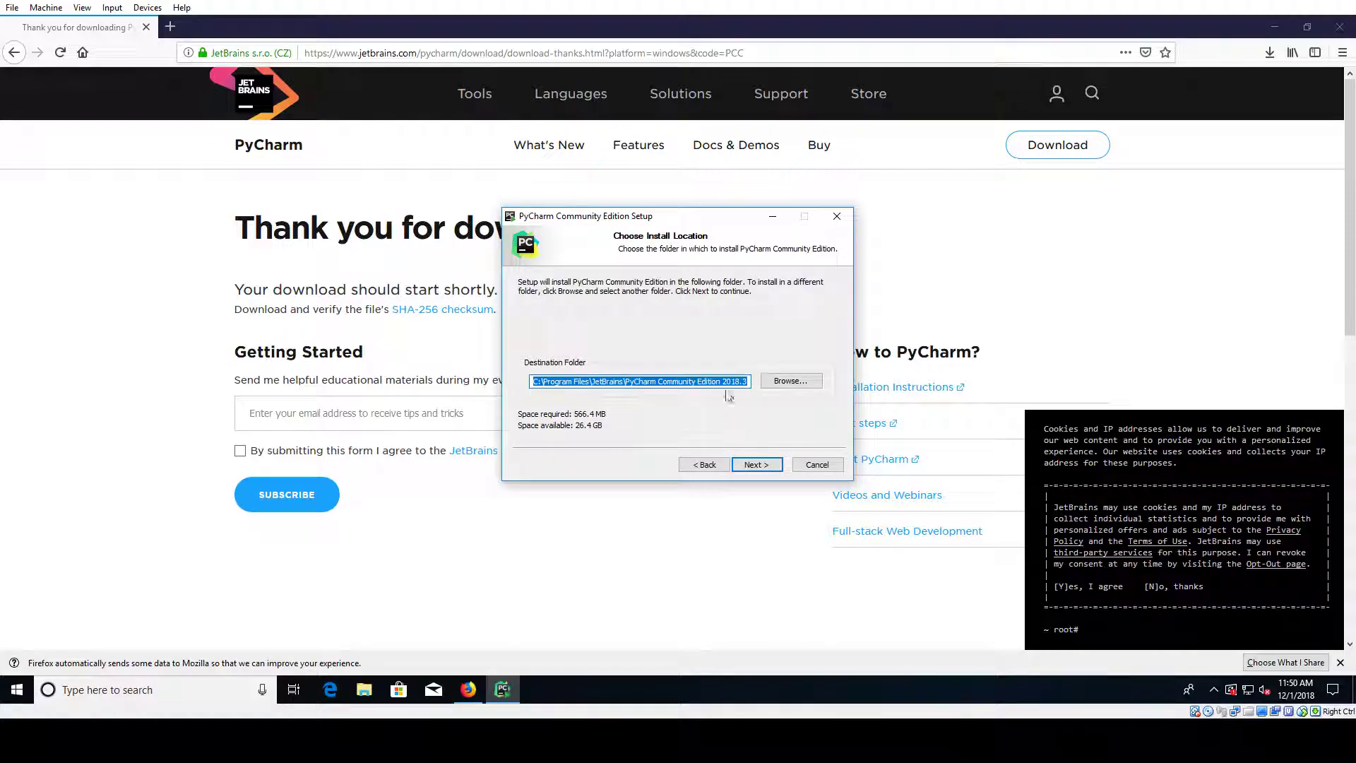
left_click(728, 383)
Step: Keep the default destination and installation options, with JetBrains as the Start Menu folder
left_click(742, 464)
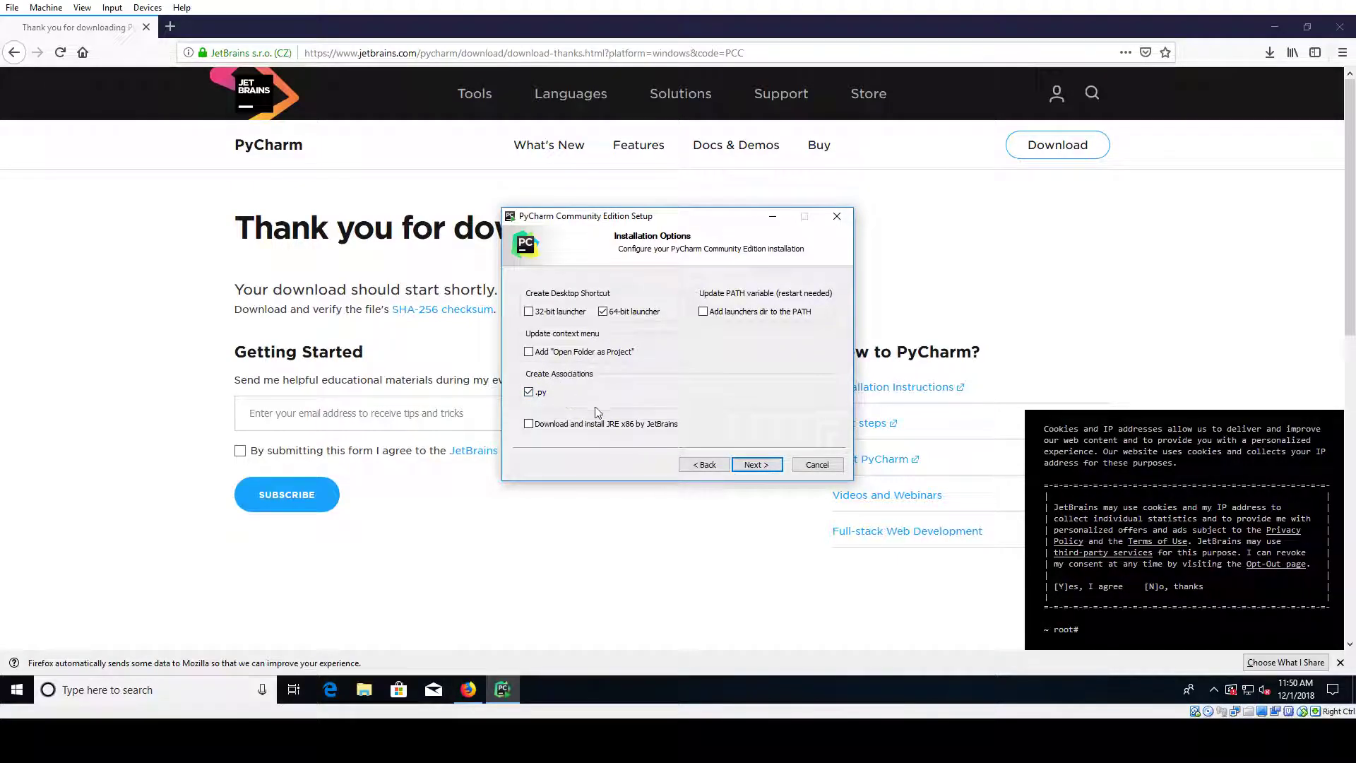
left_click(757, 464)
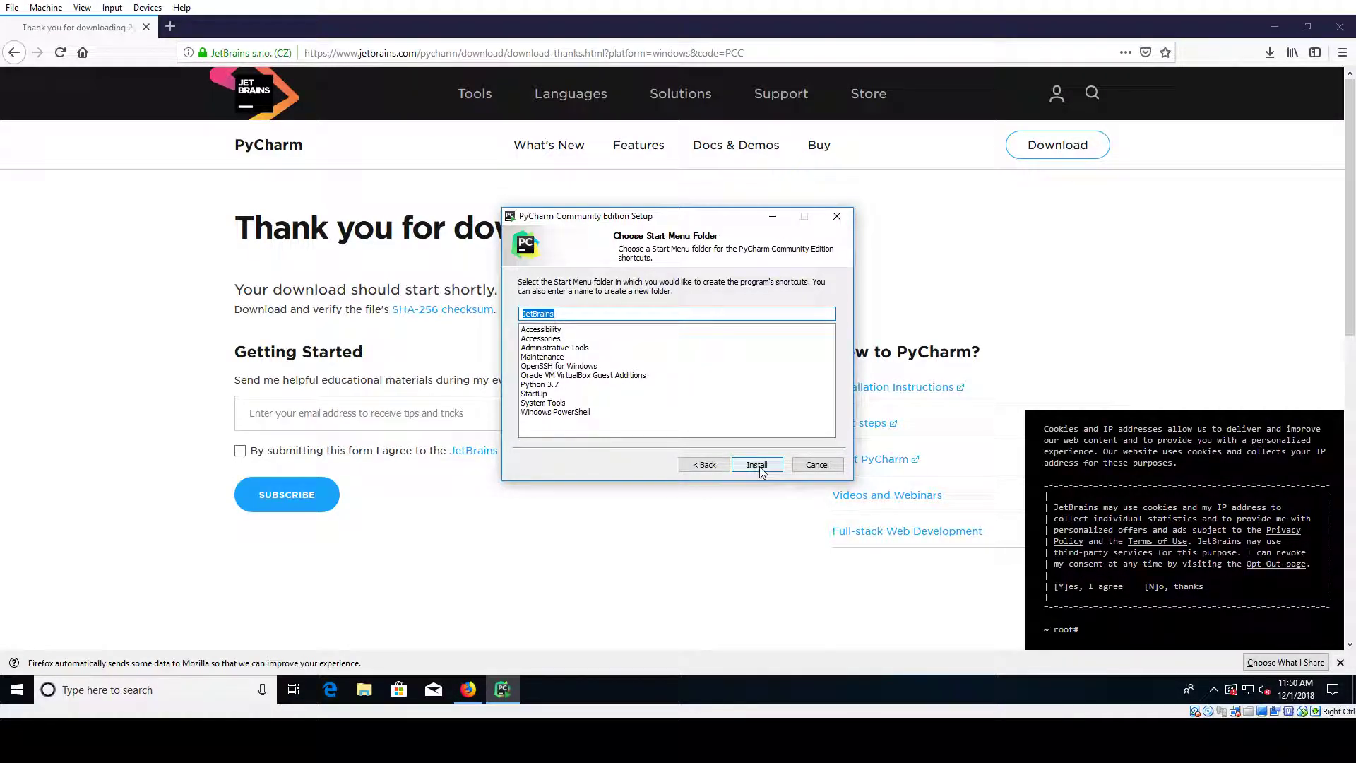
left_click(571, 314)
Step: Install PyCharm Community Edition and tick Run PyCharm Community Edition for after setup
left_click(757, 465)
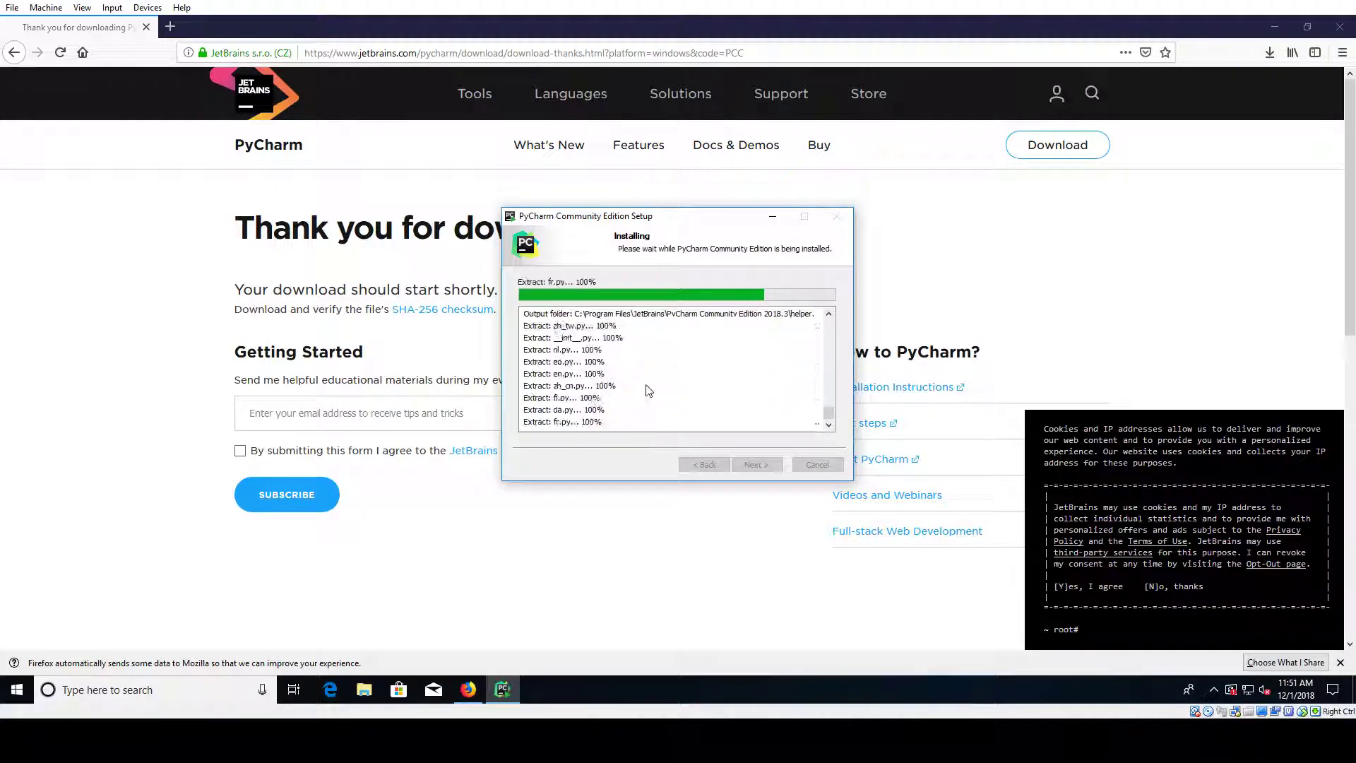
left_click(1340, 663)
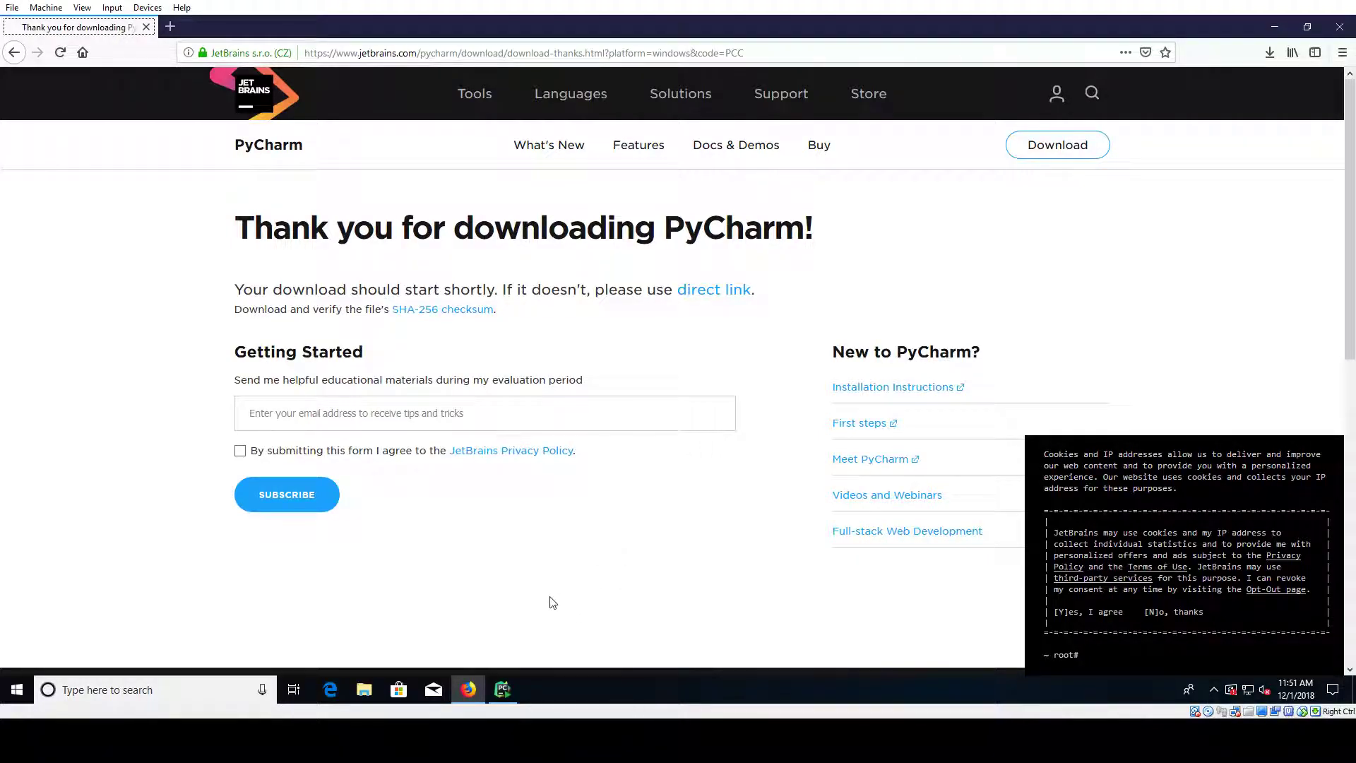
left_click(502, 689)
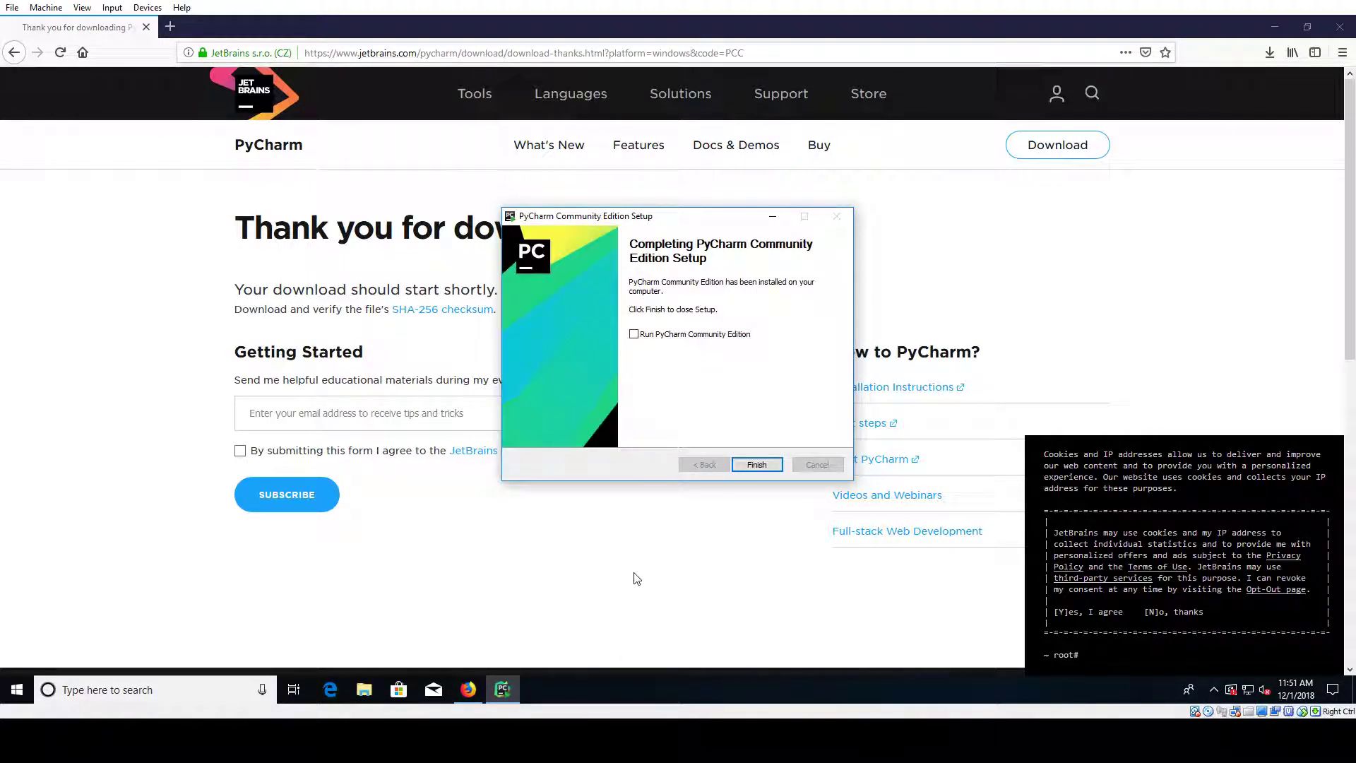
left_click(693, 335)
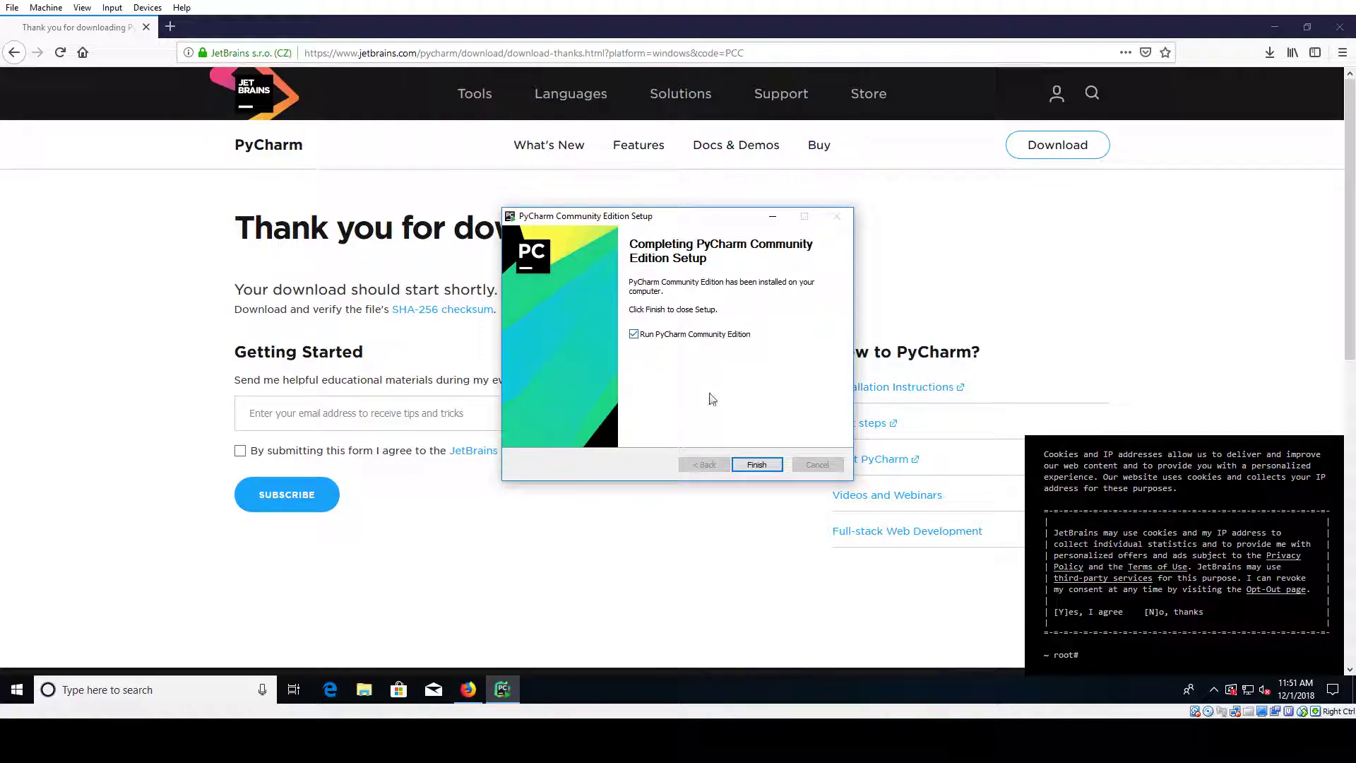
Step: Finish the installer, close Firefox, and continue without importing previous PyCharm settings
left_click(757, 466)
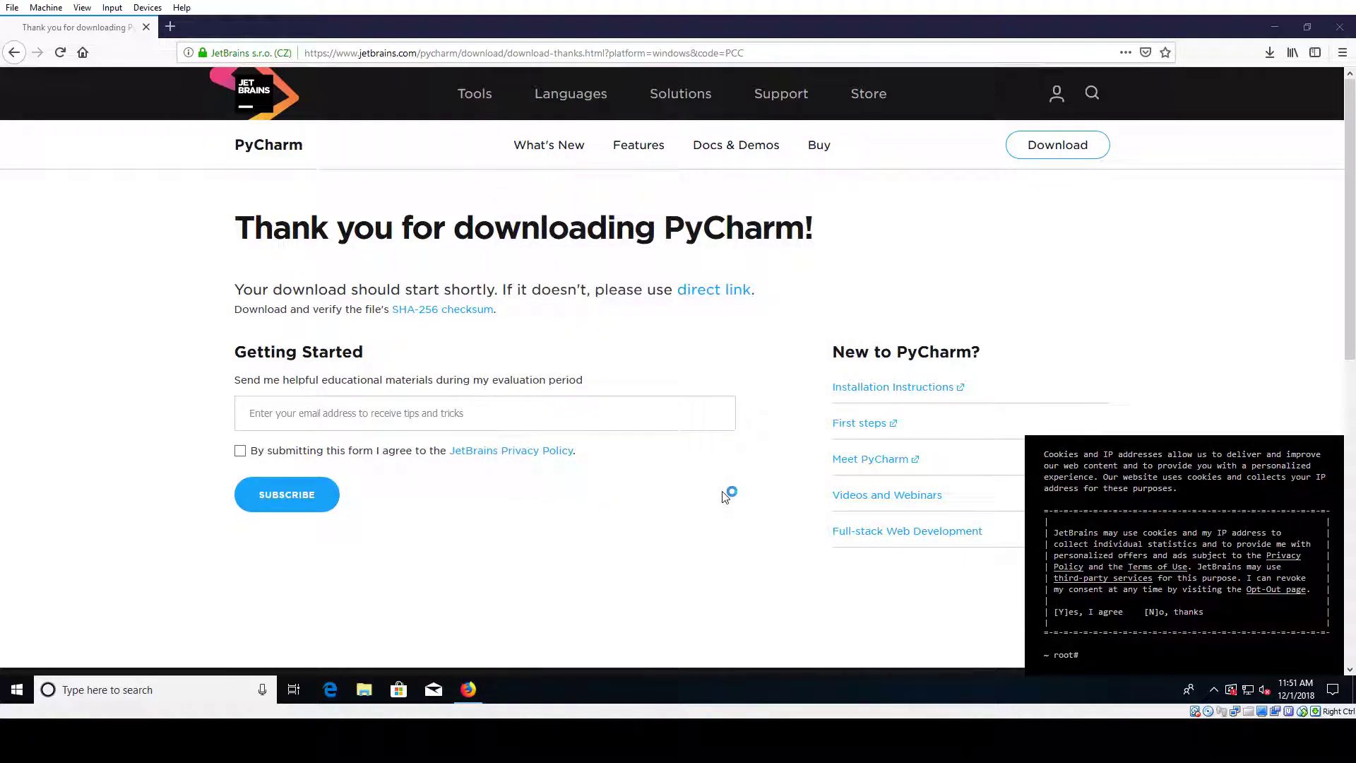
left_click(1341, 27)
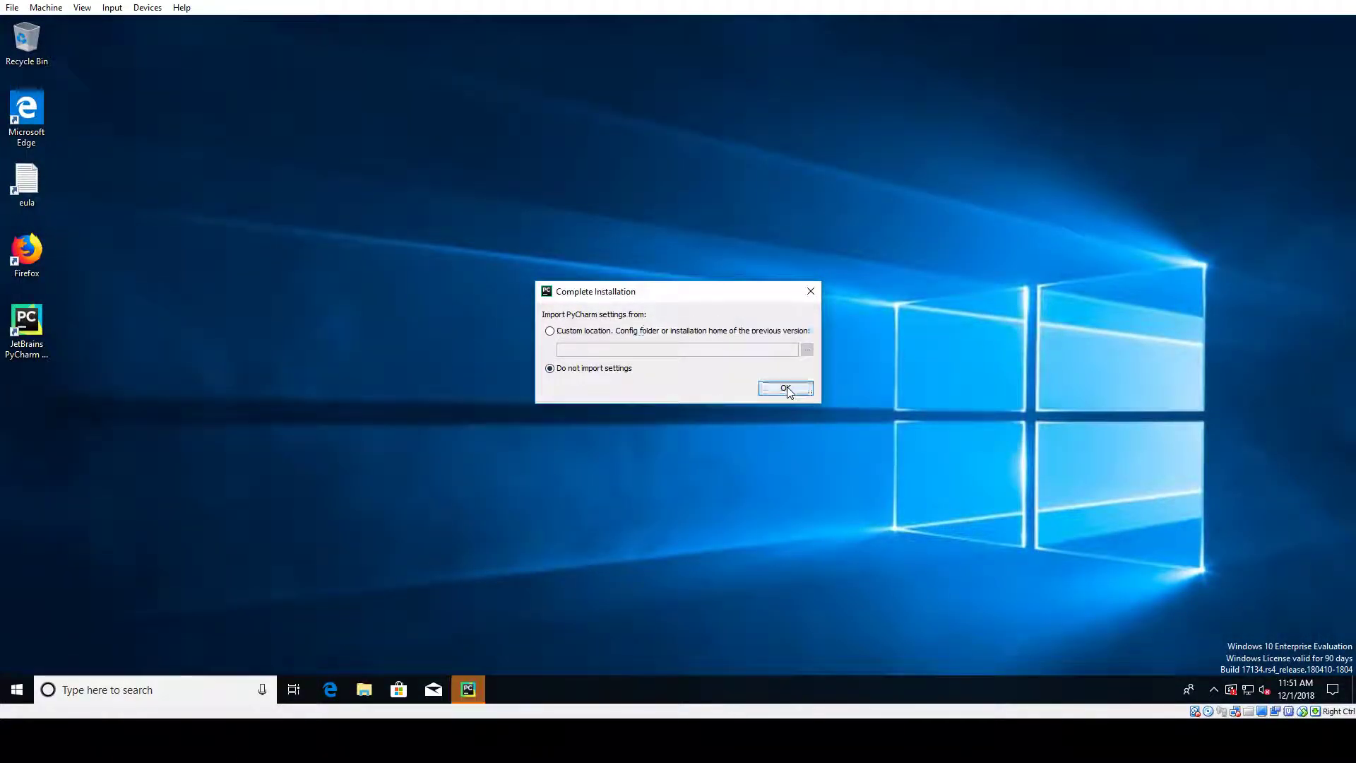
key("Return")
Step: Accept the privacy policy, send usage statistics, and skip customization with default settings
left_click(554, 434)
left_click(744, 468)
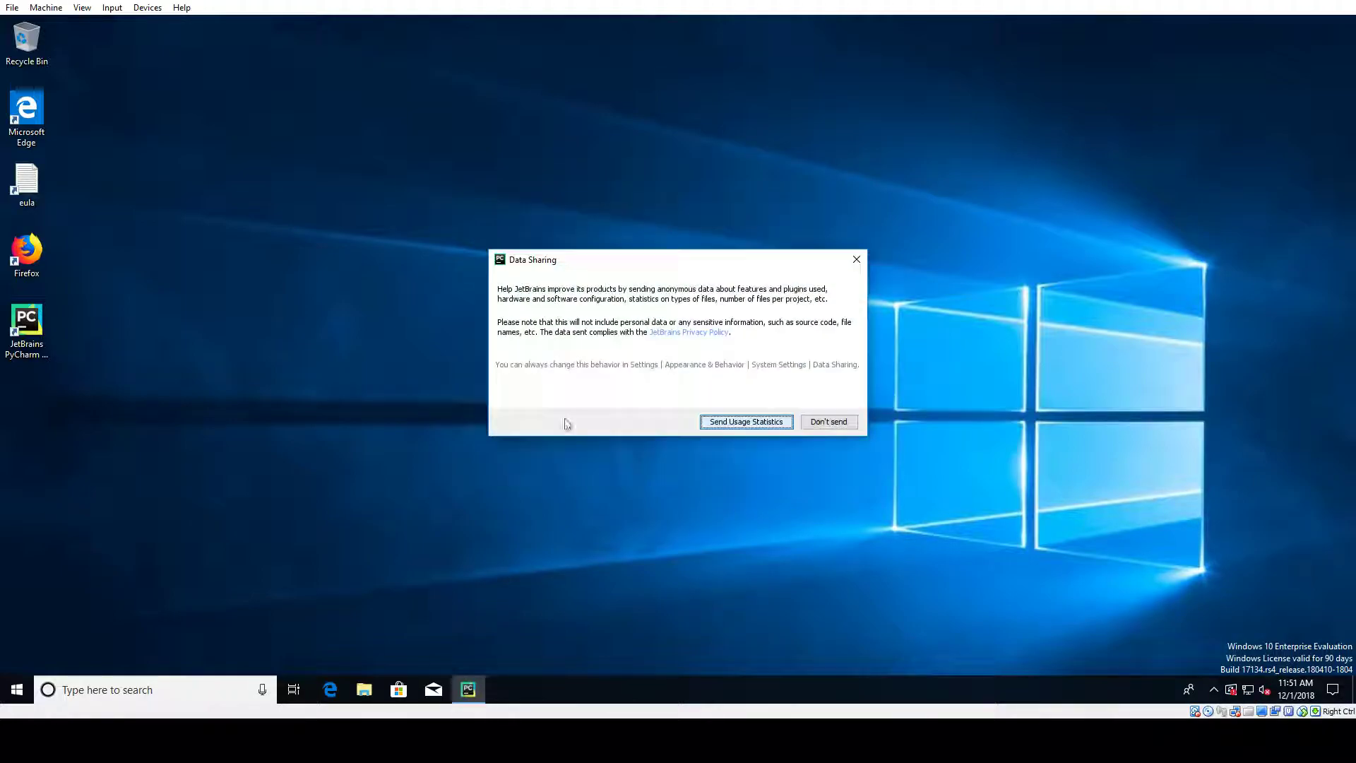
left_click(776, 424)
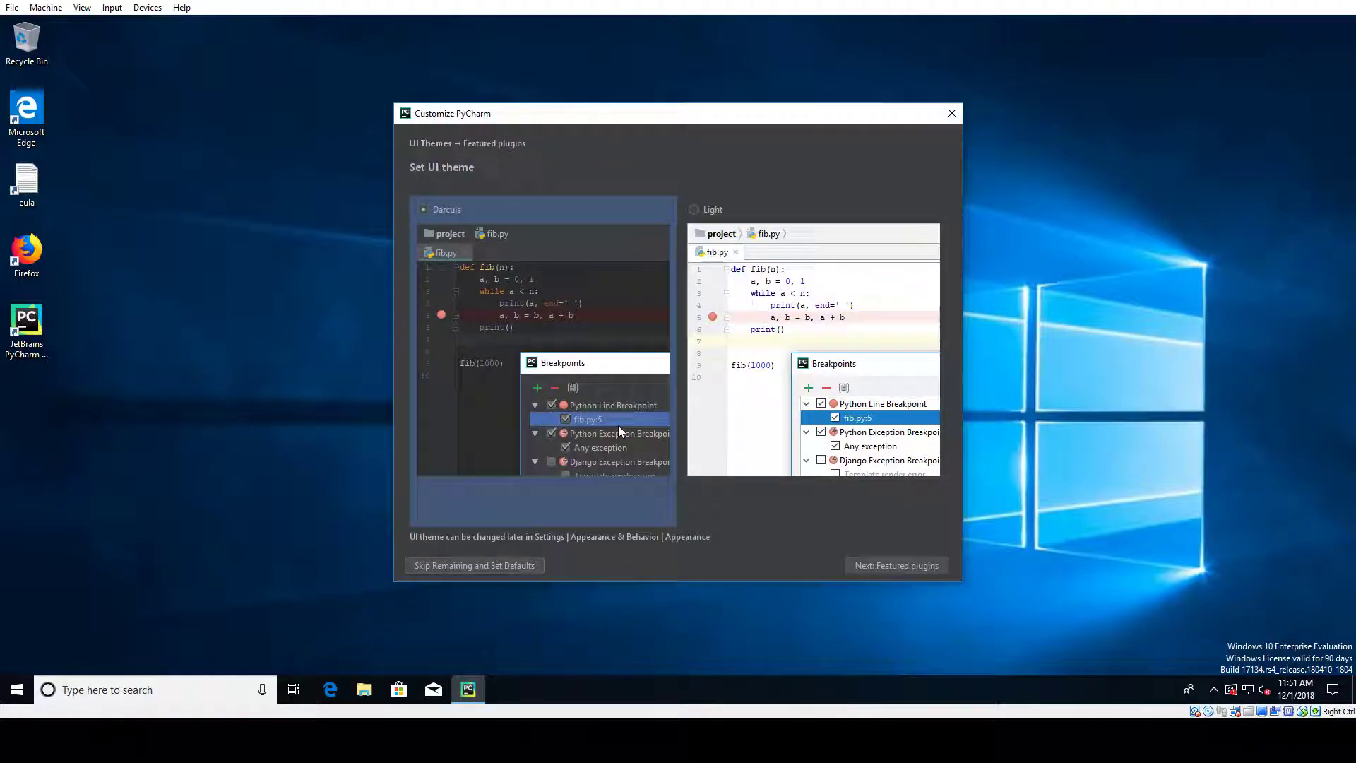
left_click(472, 565)
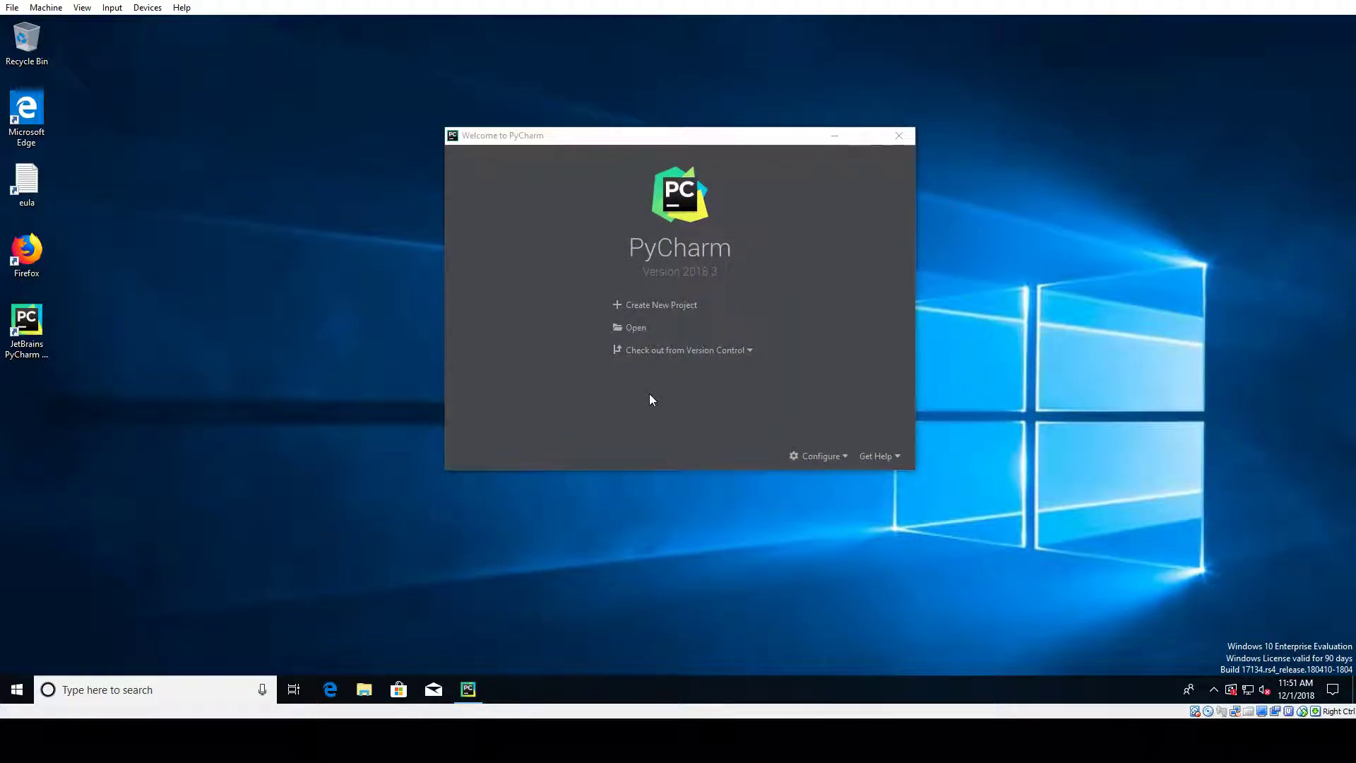
Step: Create a new PyCharm project named test, dismiss Tip of the Day, and maximize the window
left_click(661, 308)
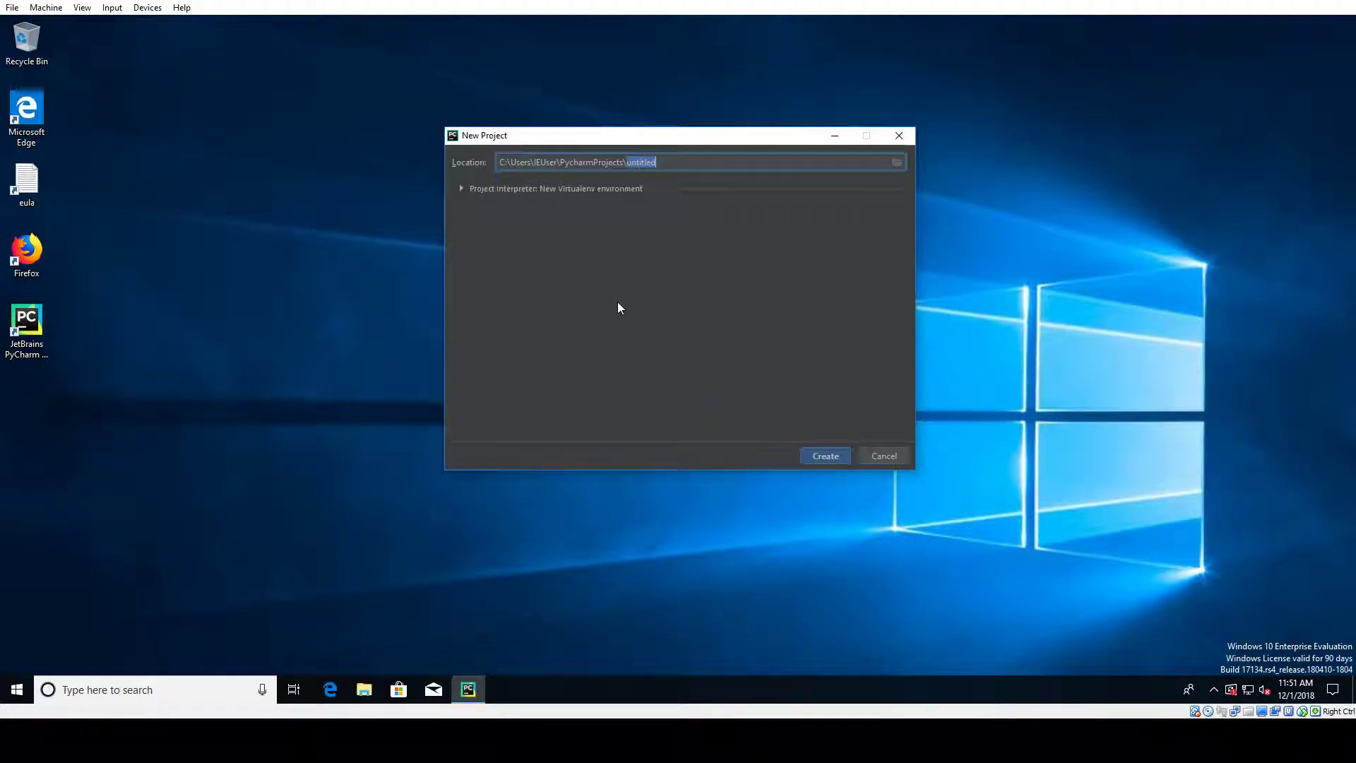
type("tes")
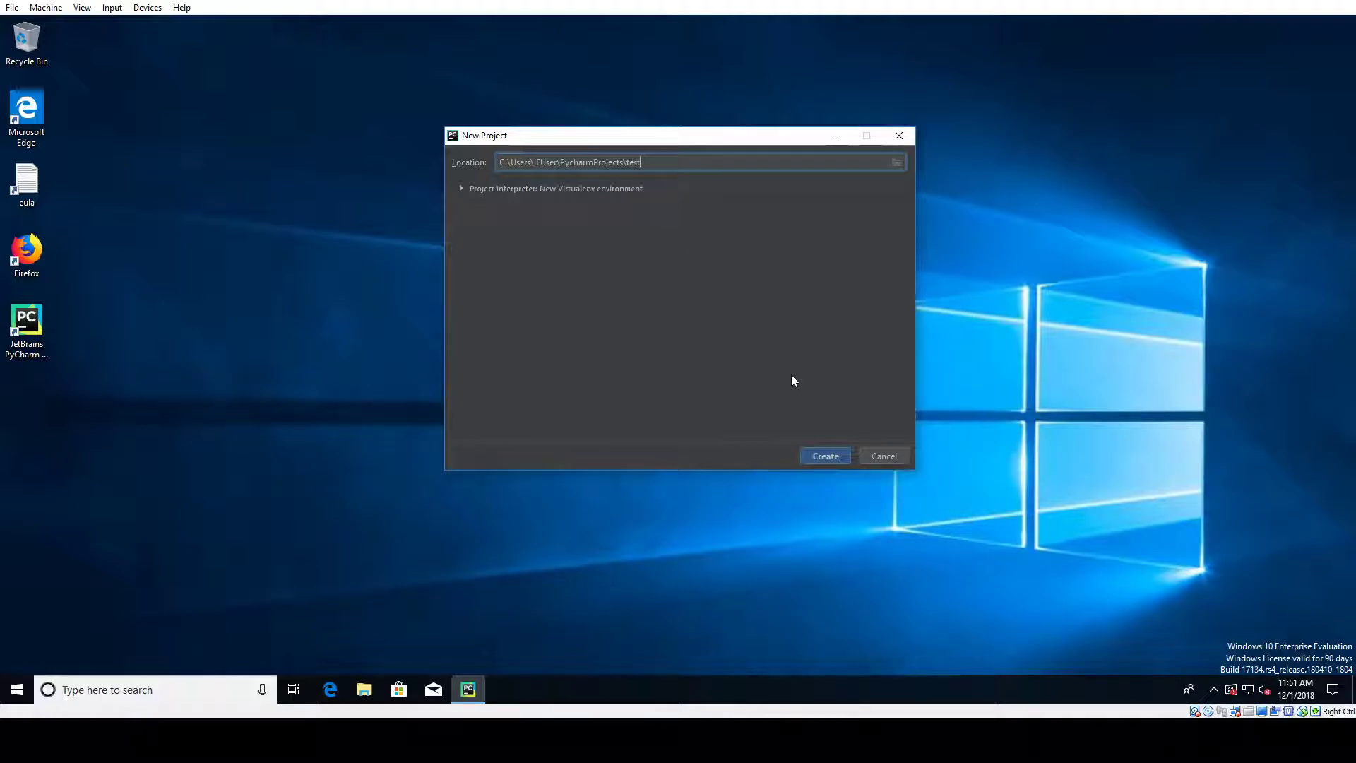
left_click(816, 456)
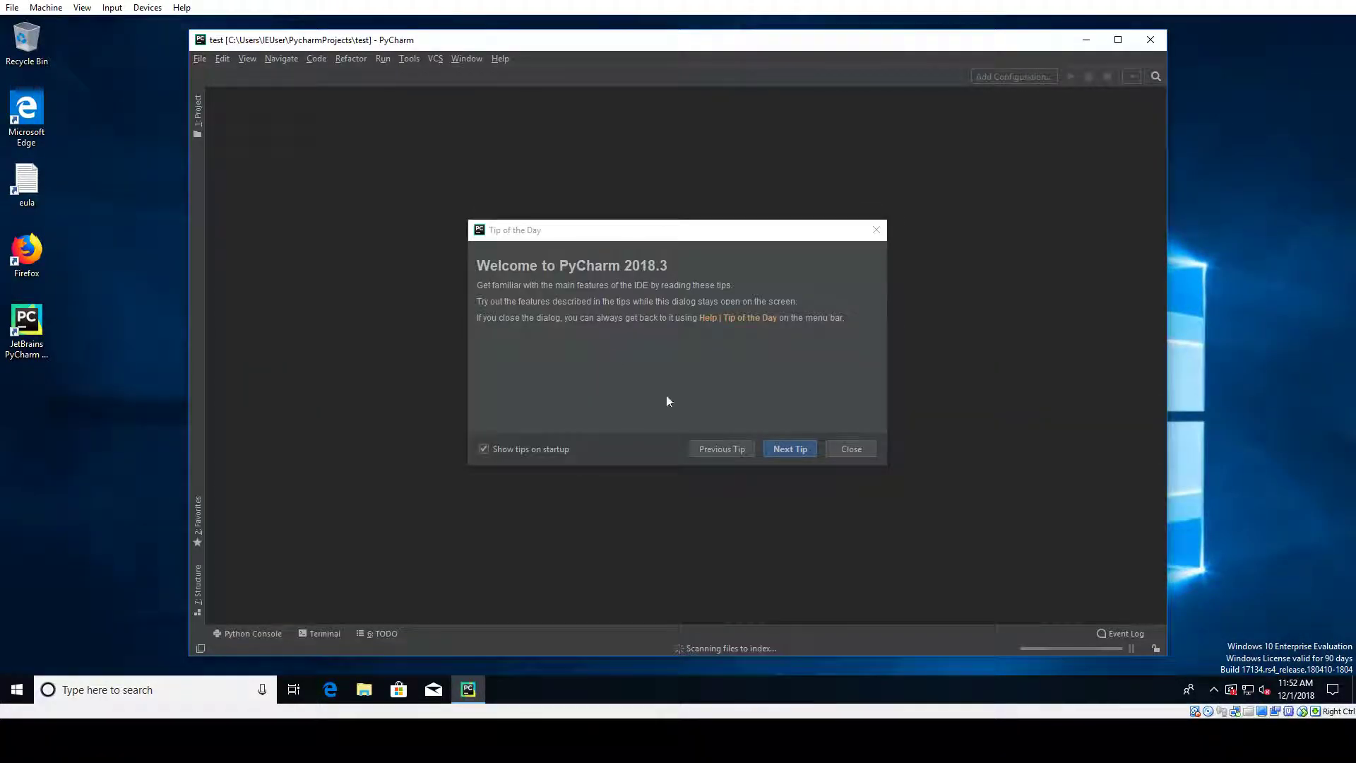
left_click(850, 451)
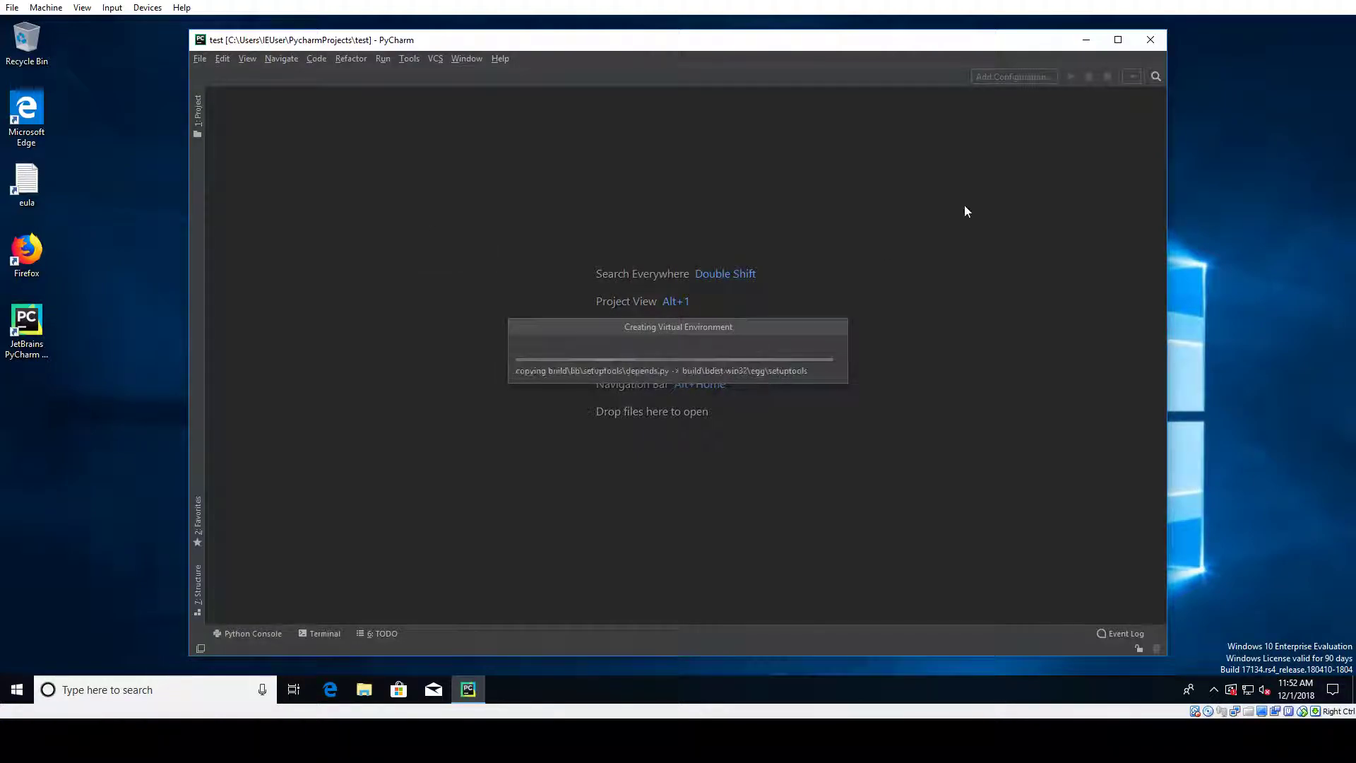
left_click(1119, 40)
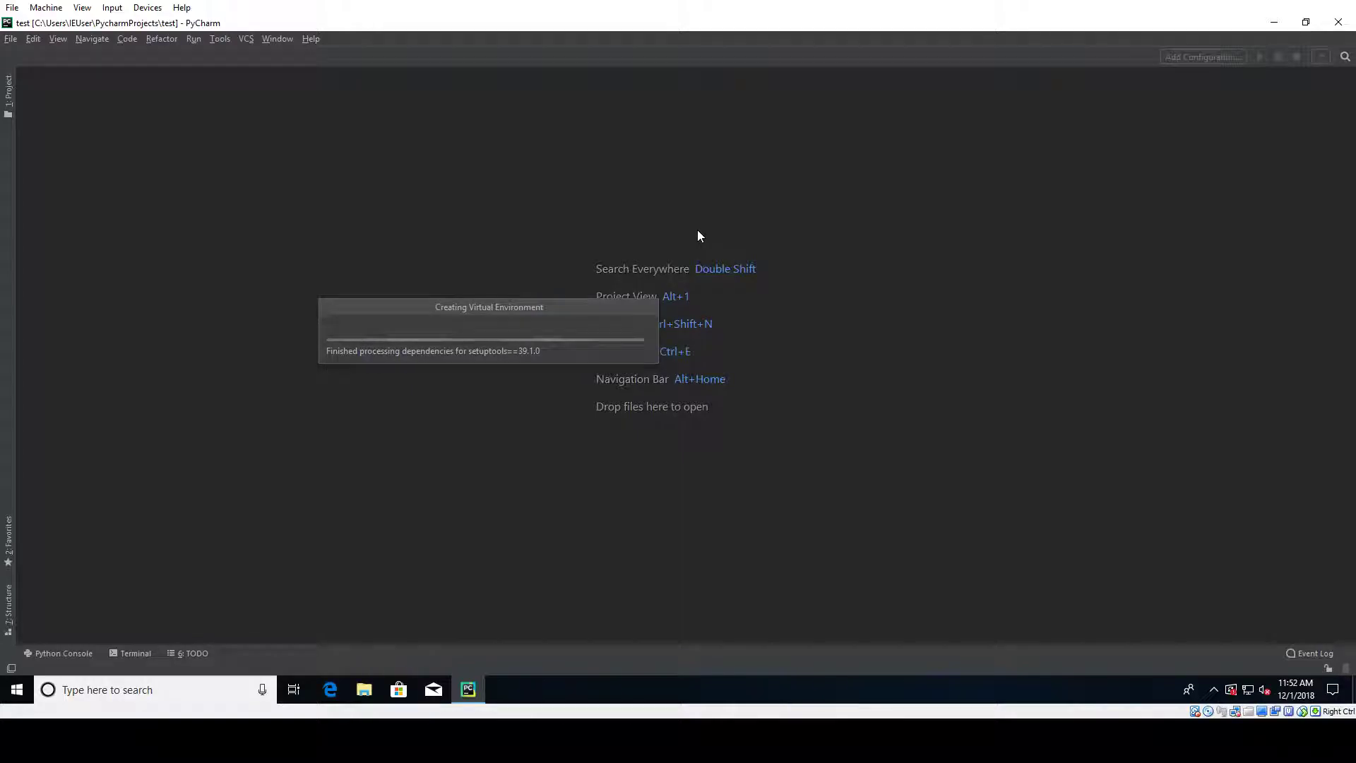
Step: In the Python console, assign hello = 'hello world'
left_click_drag(544, 306, 701, 177)
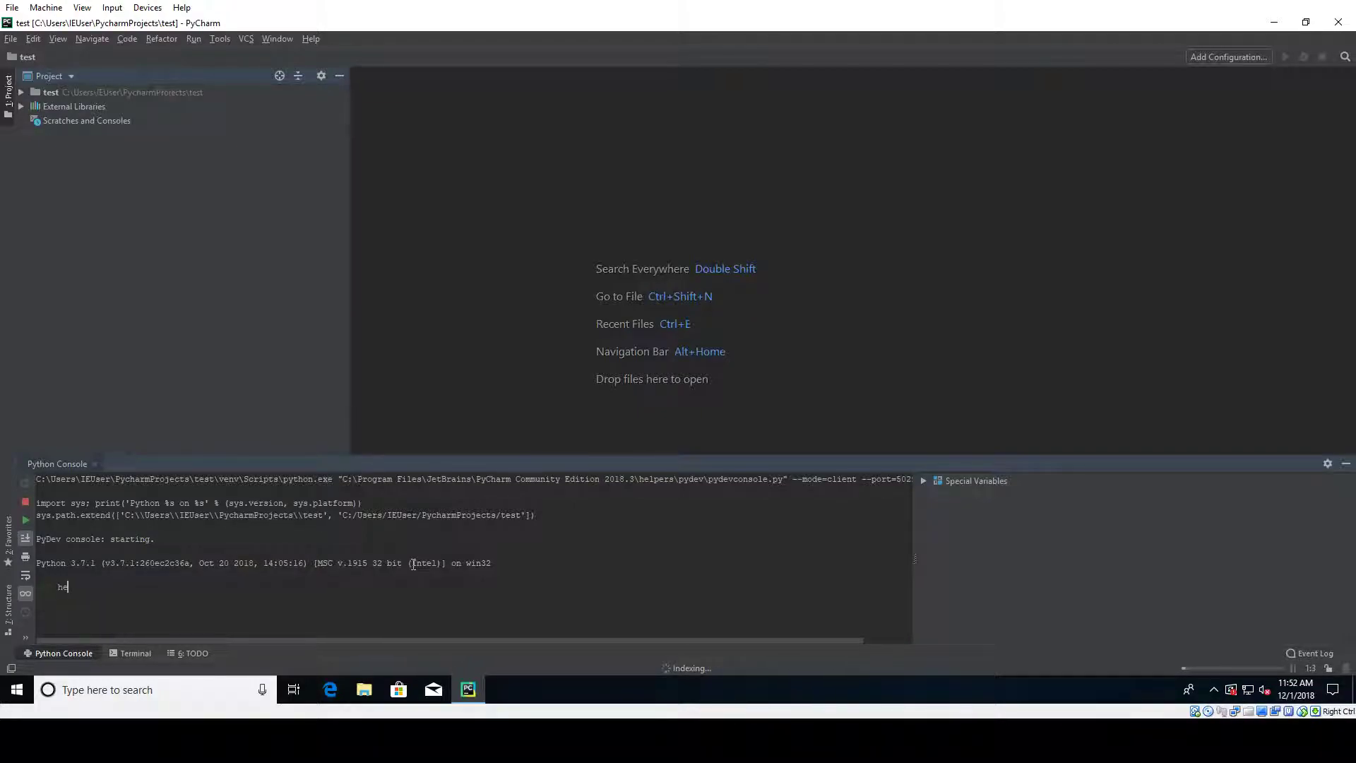
type("= '")
key("Return")
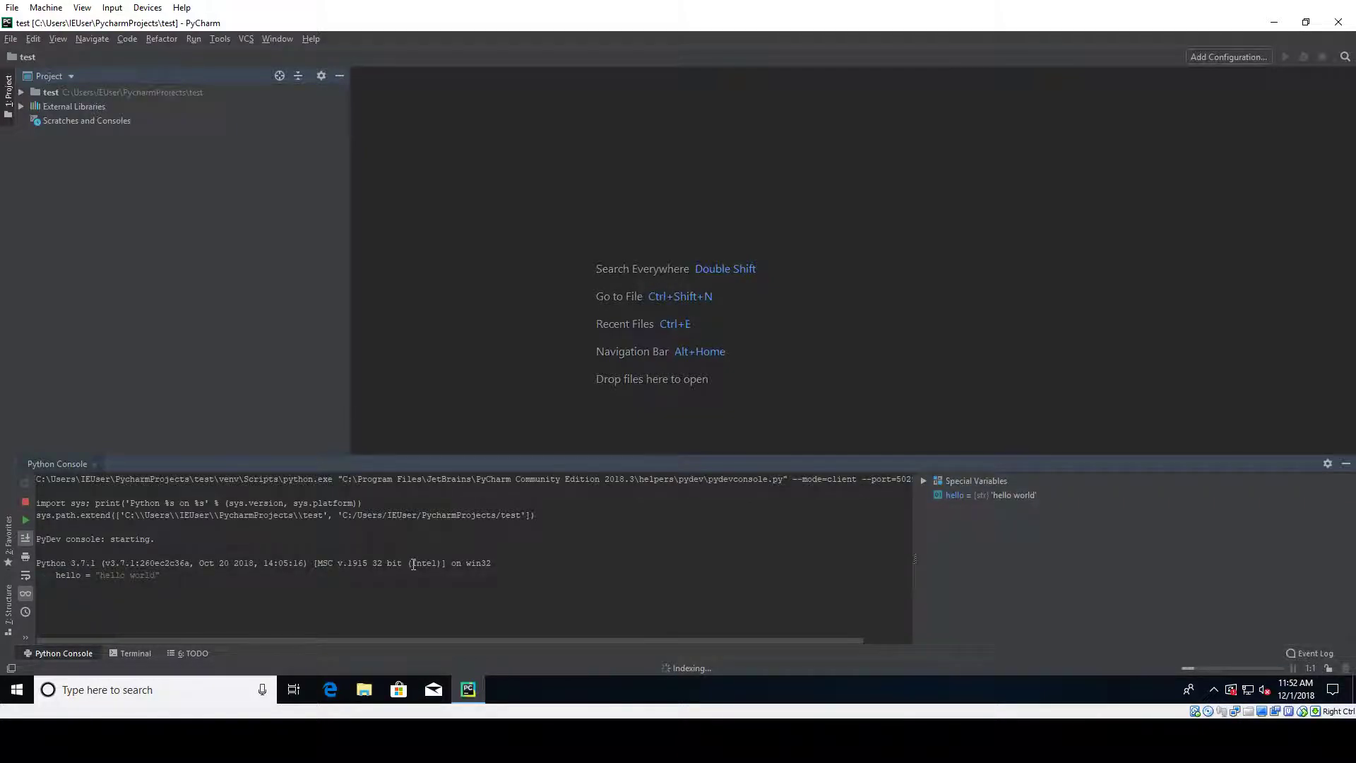
Step: Run print(hello) so the console outputs hello world
type("print(hello")
key("Return")
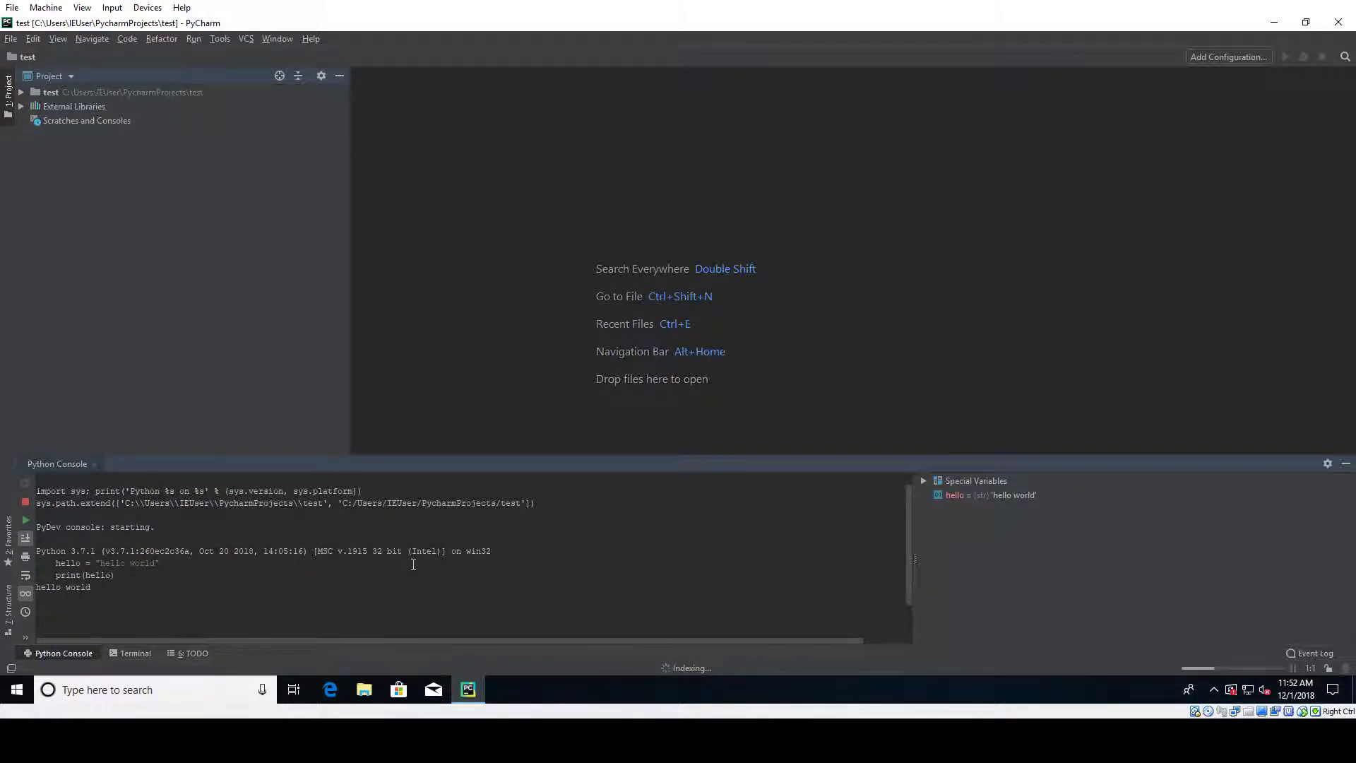
triple_click(49, 591)
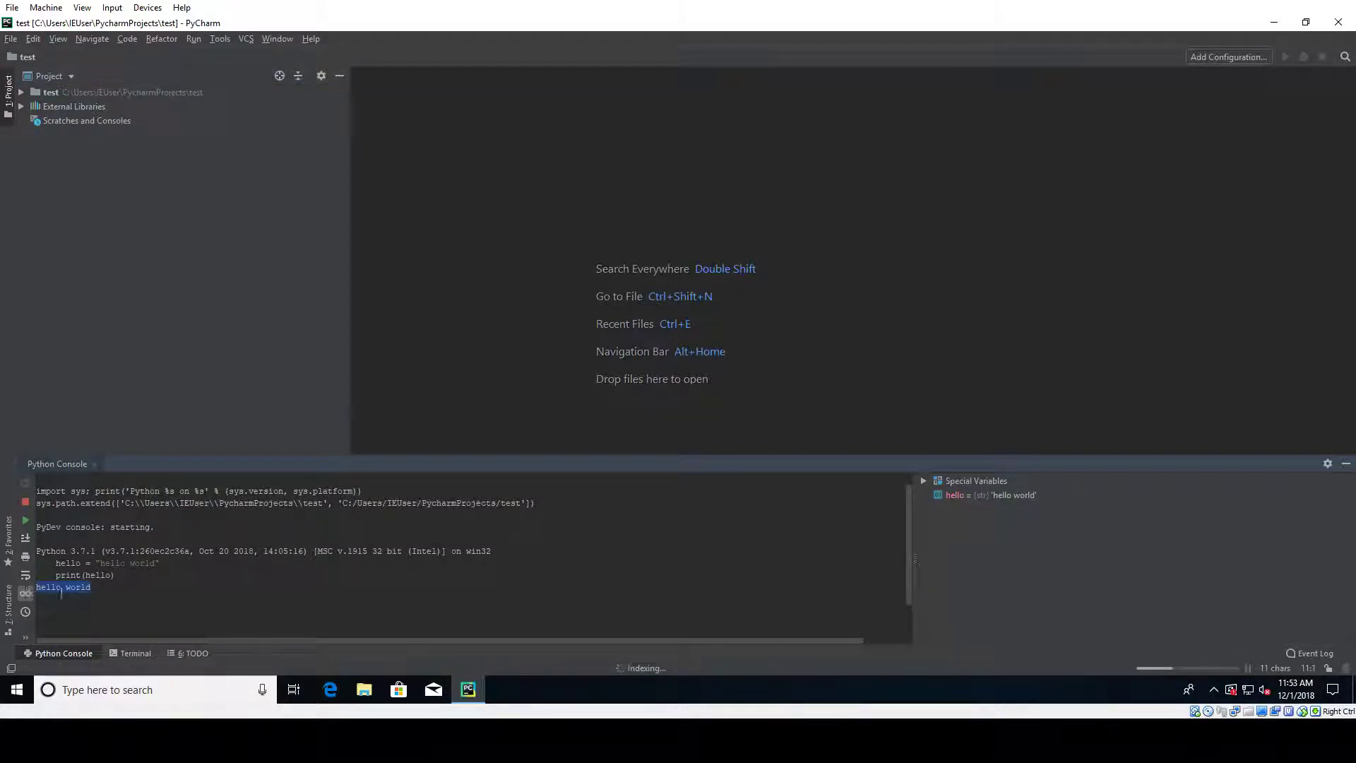
left_click(448, 621)
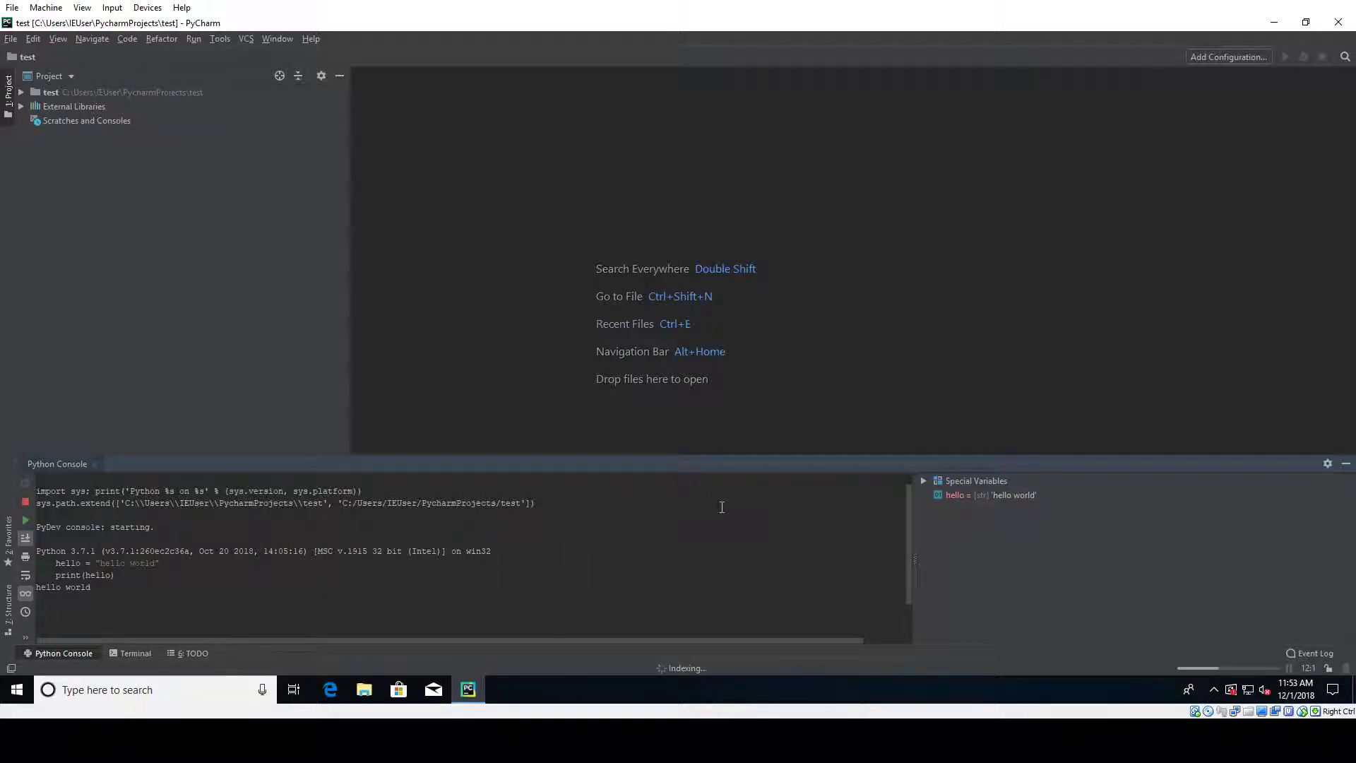